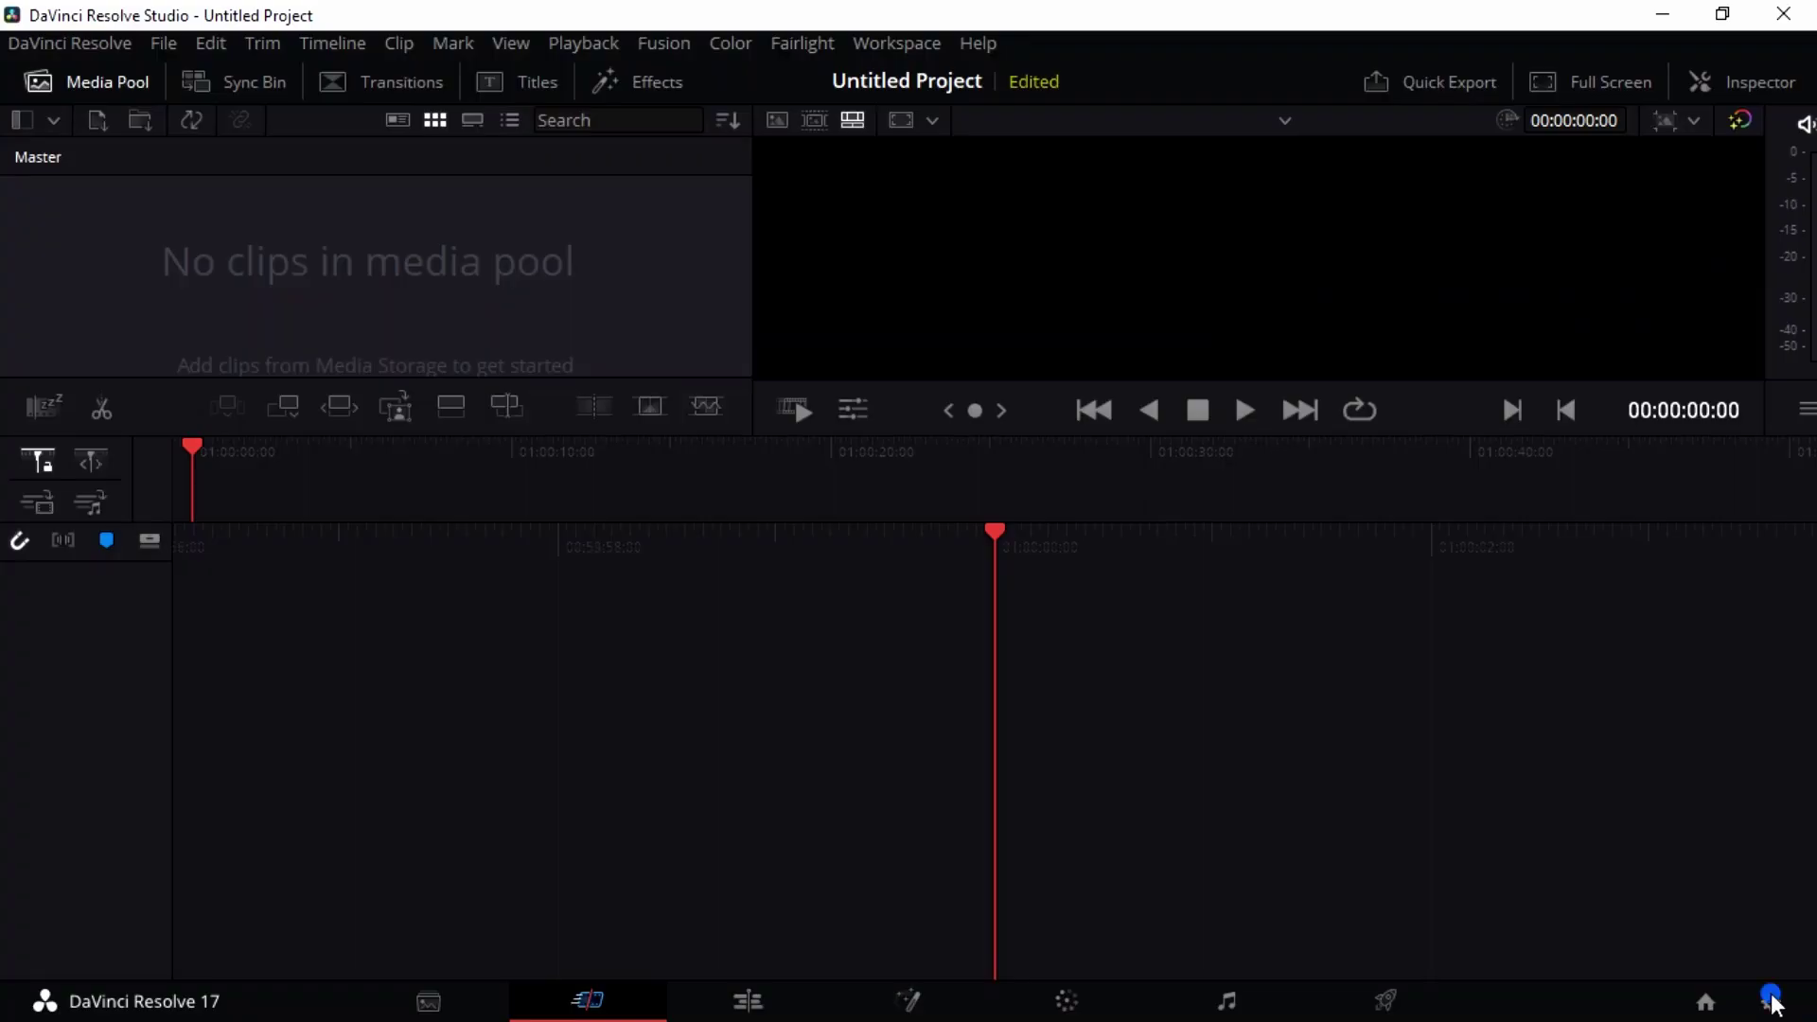
- Open Project Settings from the gear icon and scroll the settings category list
left_click(1770, 1000)
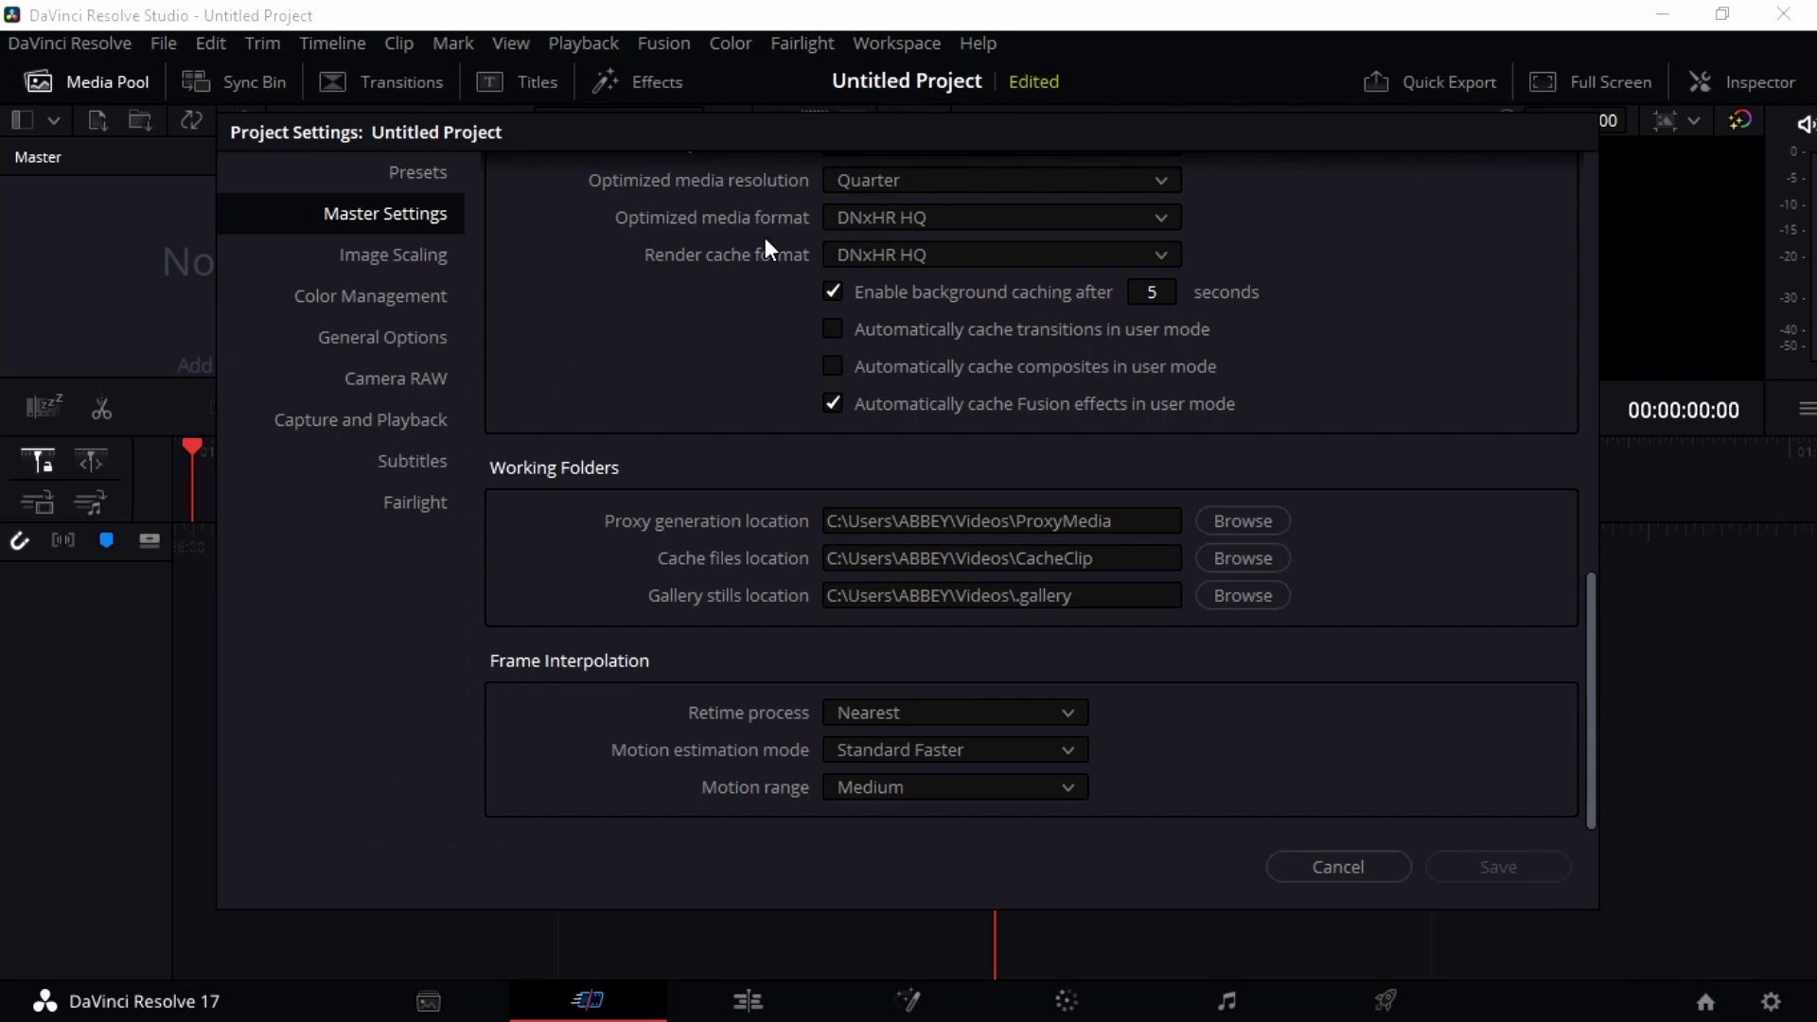
scroll(582, 246, "up", 6)
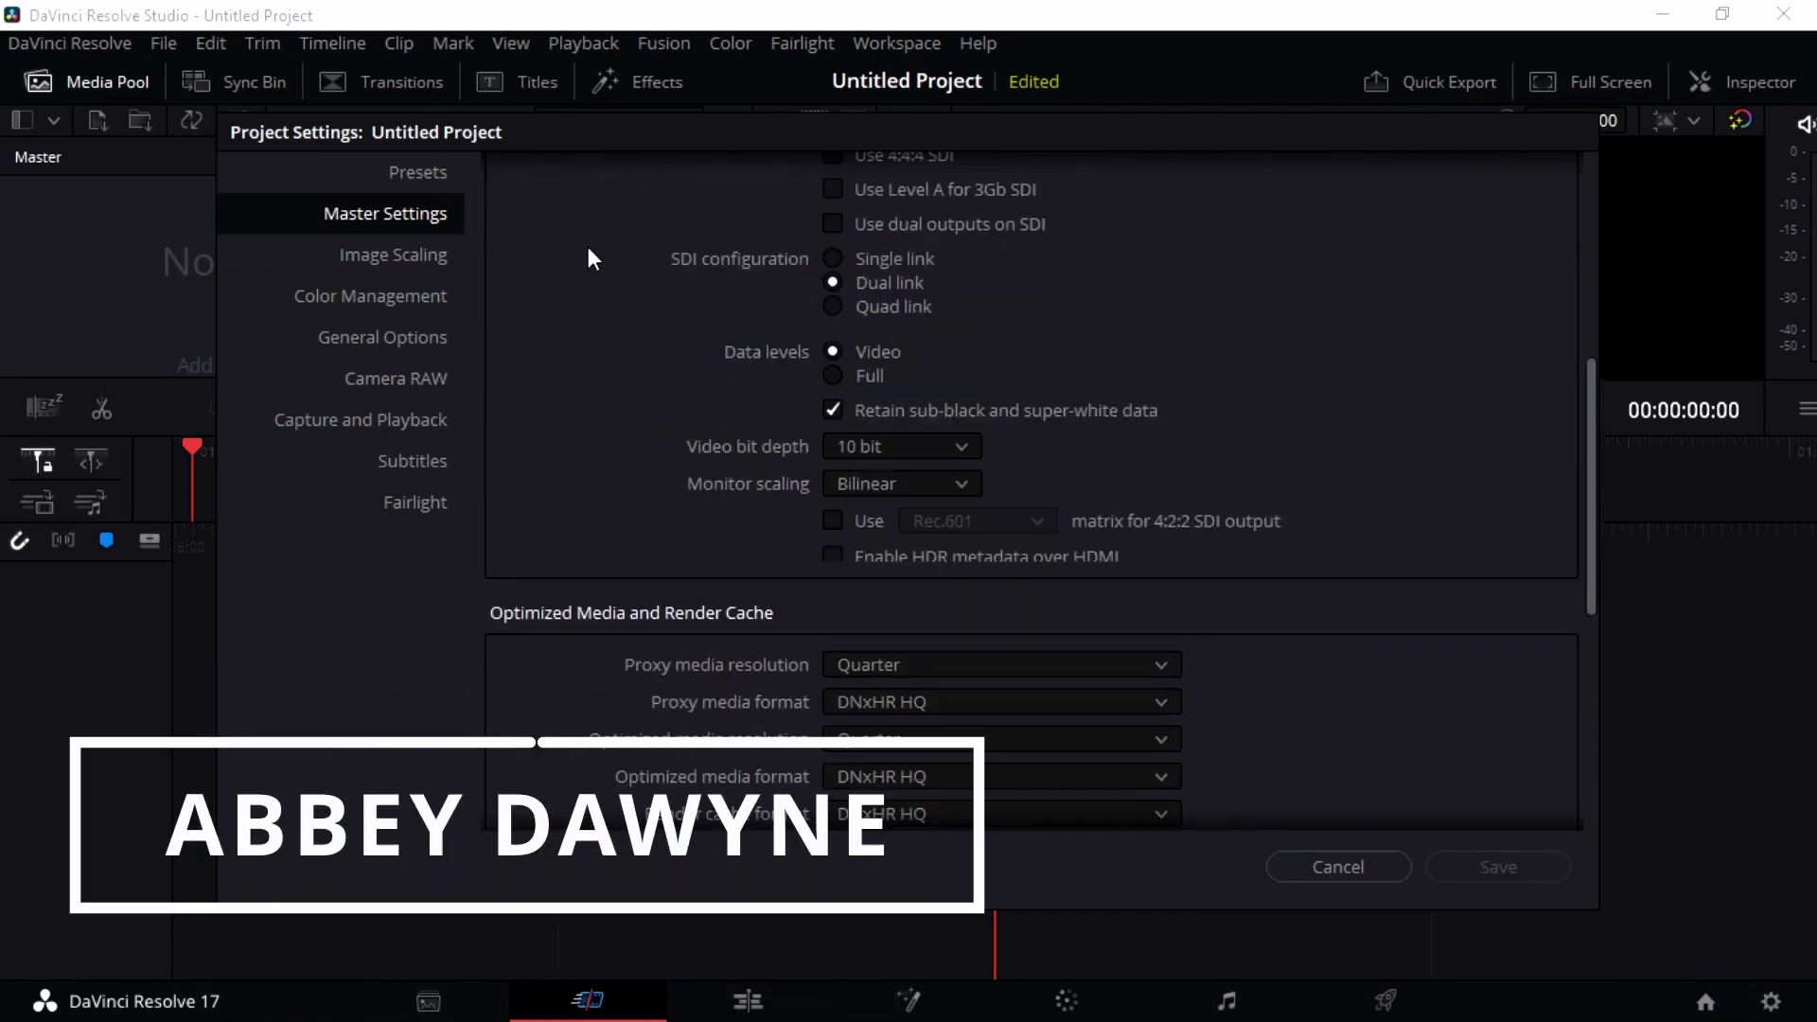
scroll(589, 249, "up", 5)
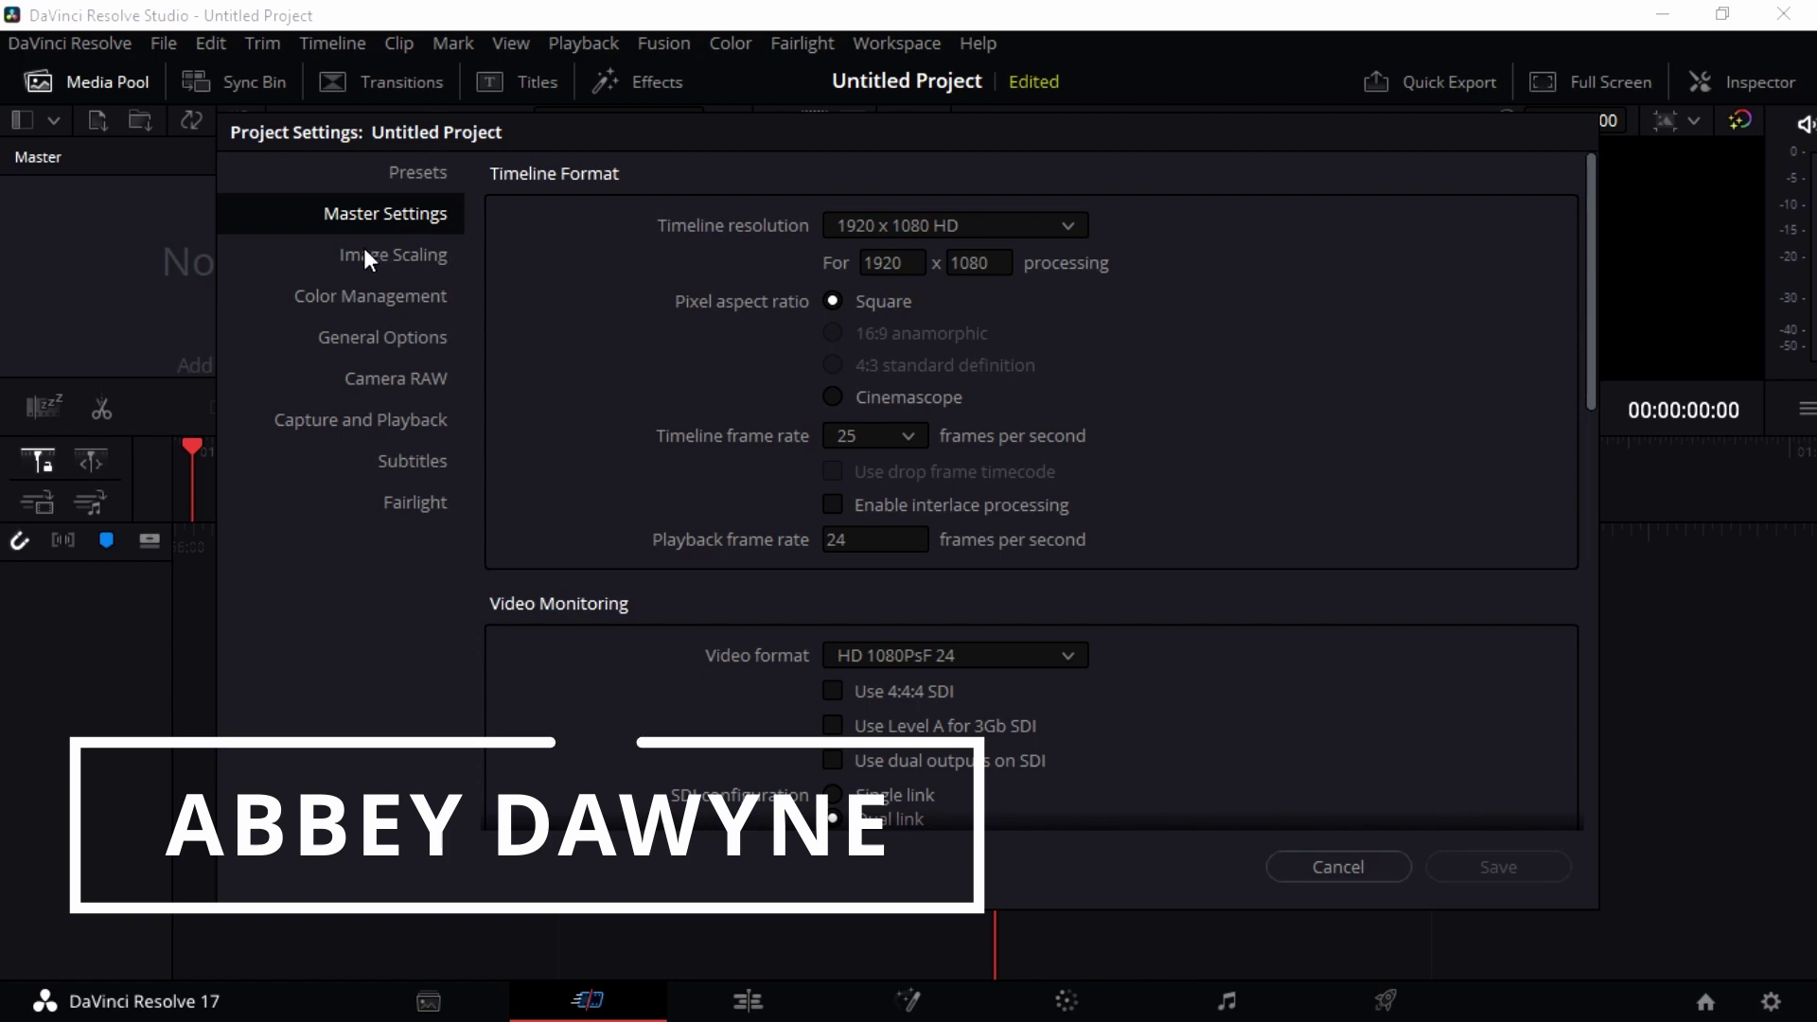
left_click(386, 256)
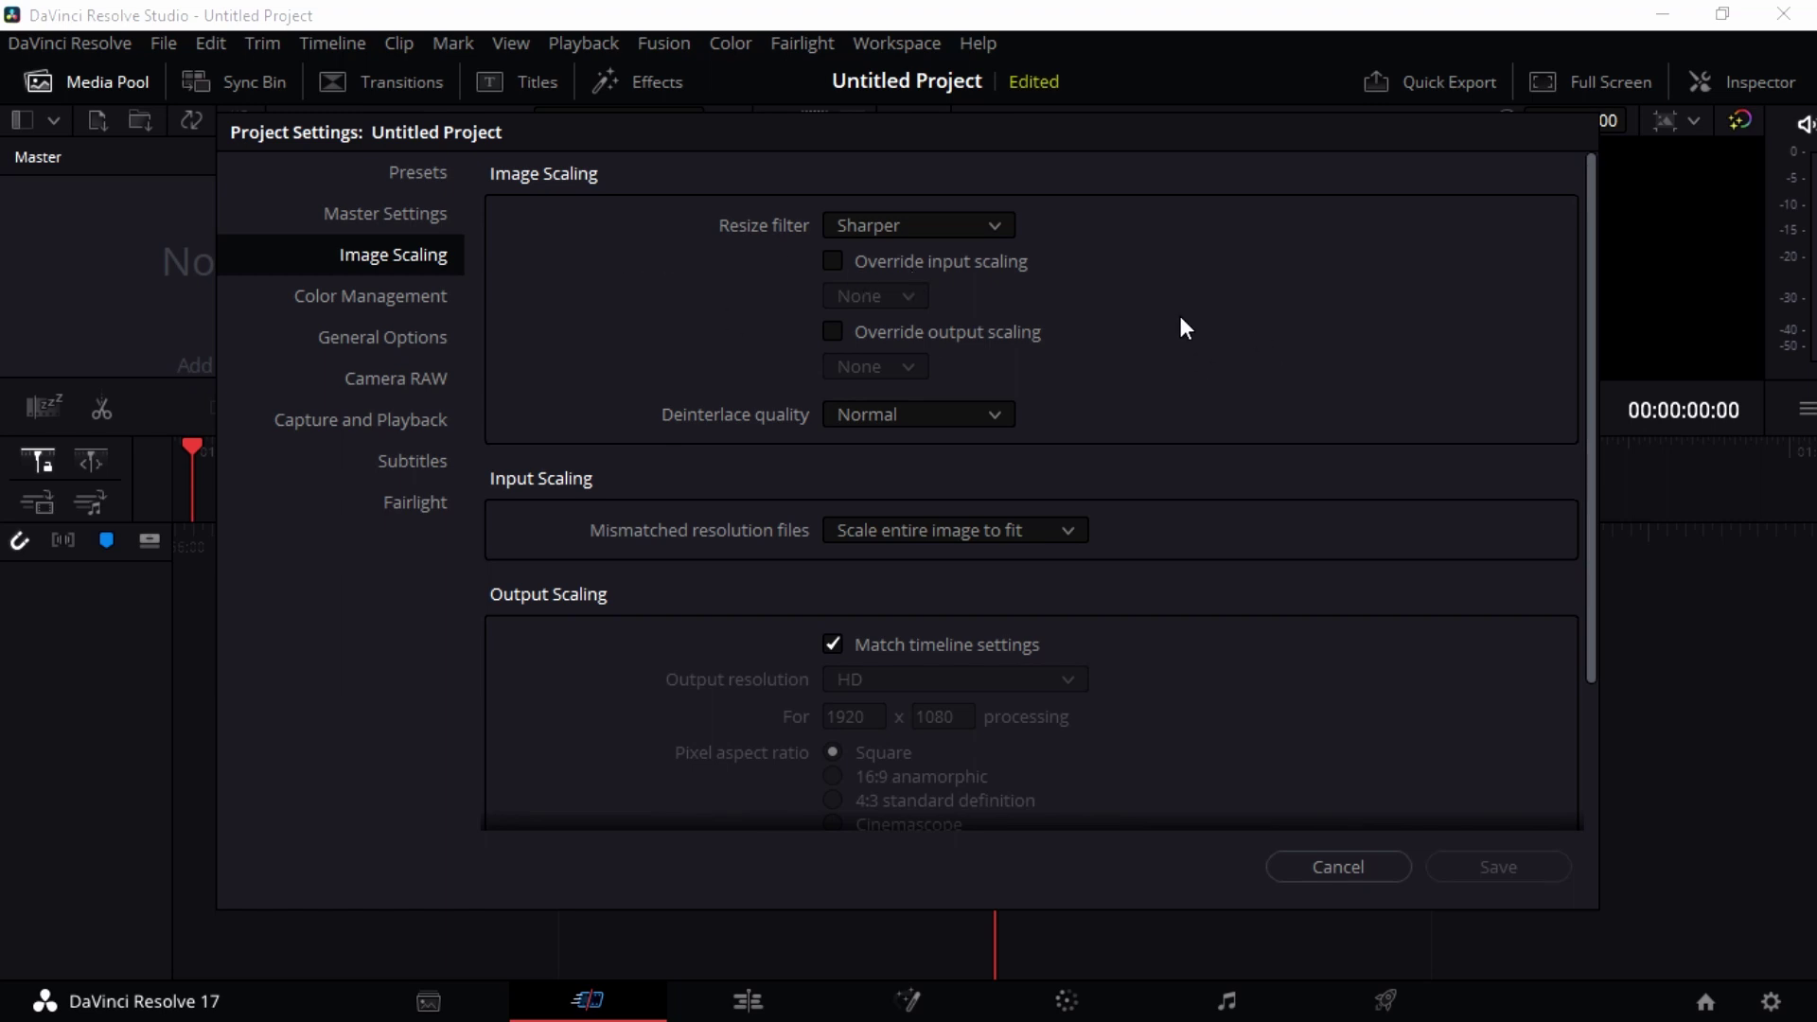
scroll(625, 331, "down", 2)
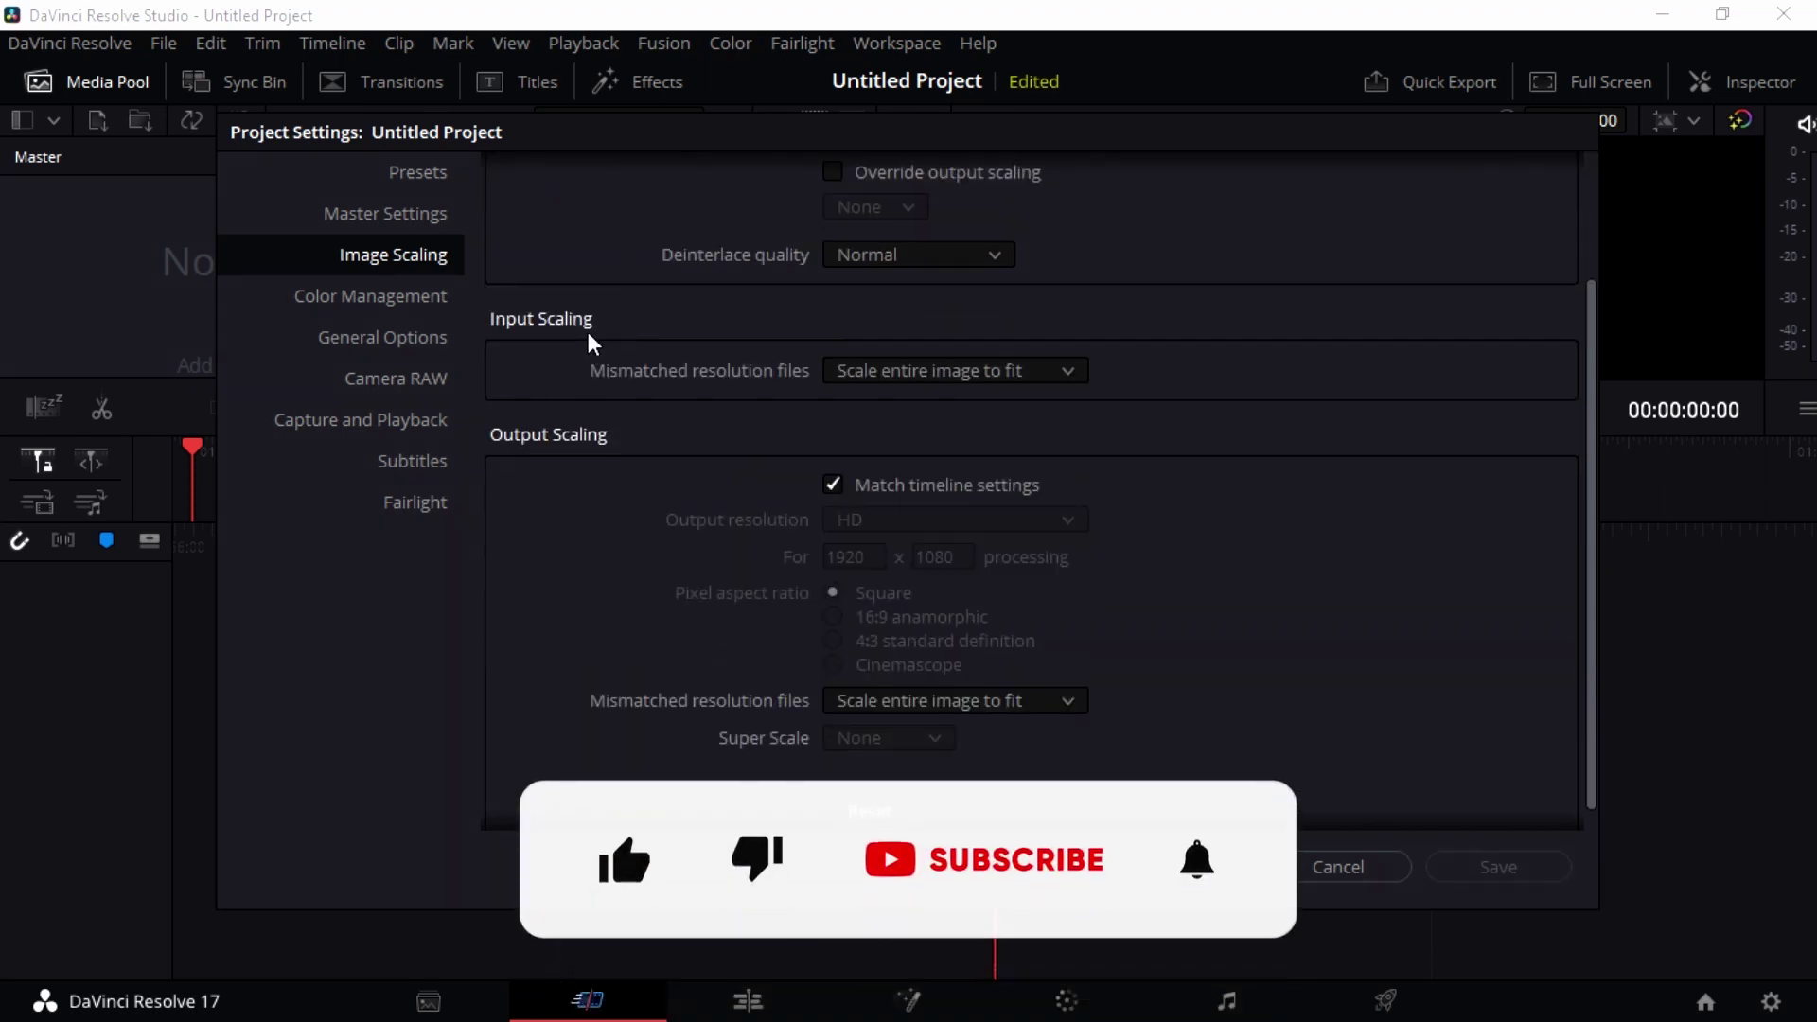
scroll(588, 331, "down", 1)
scroll(677, 388, "up", 3)
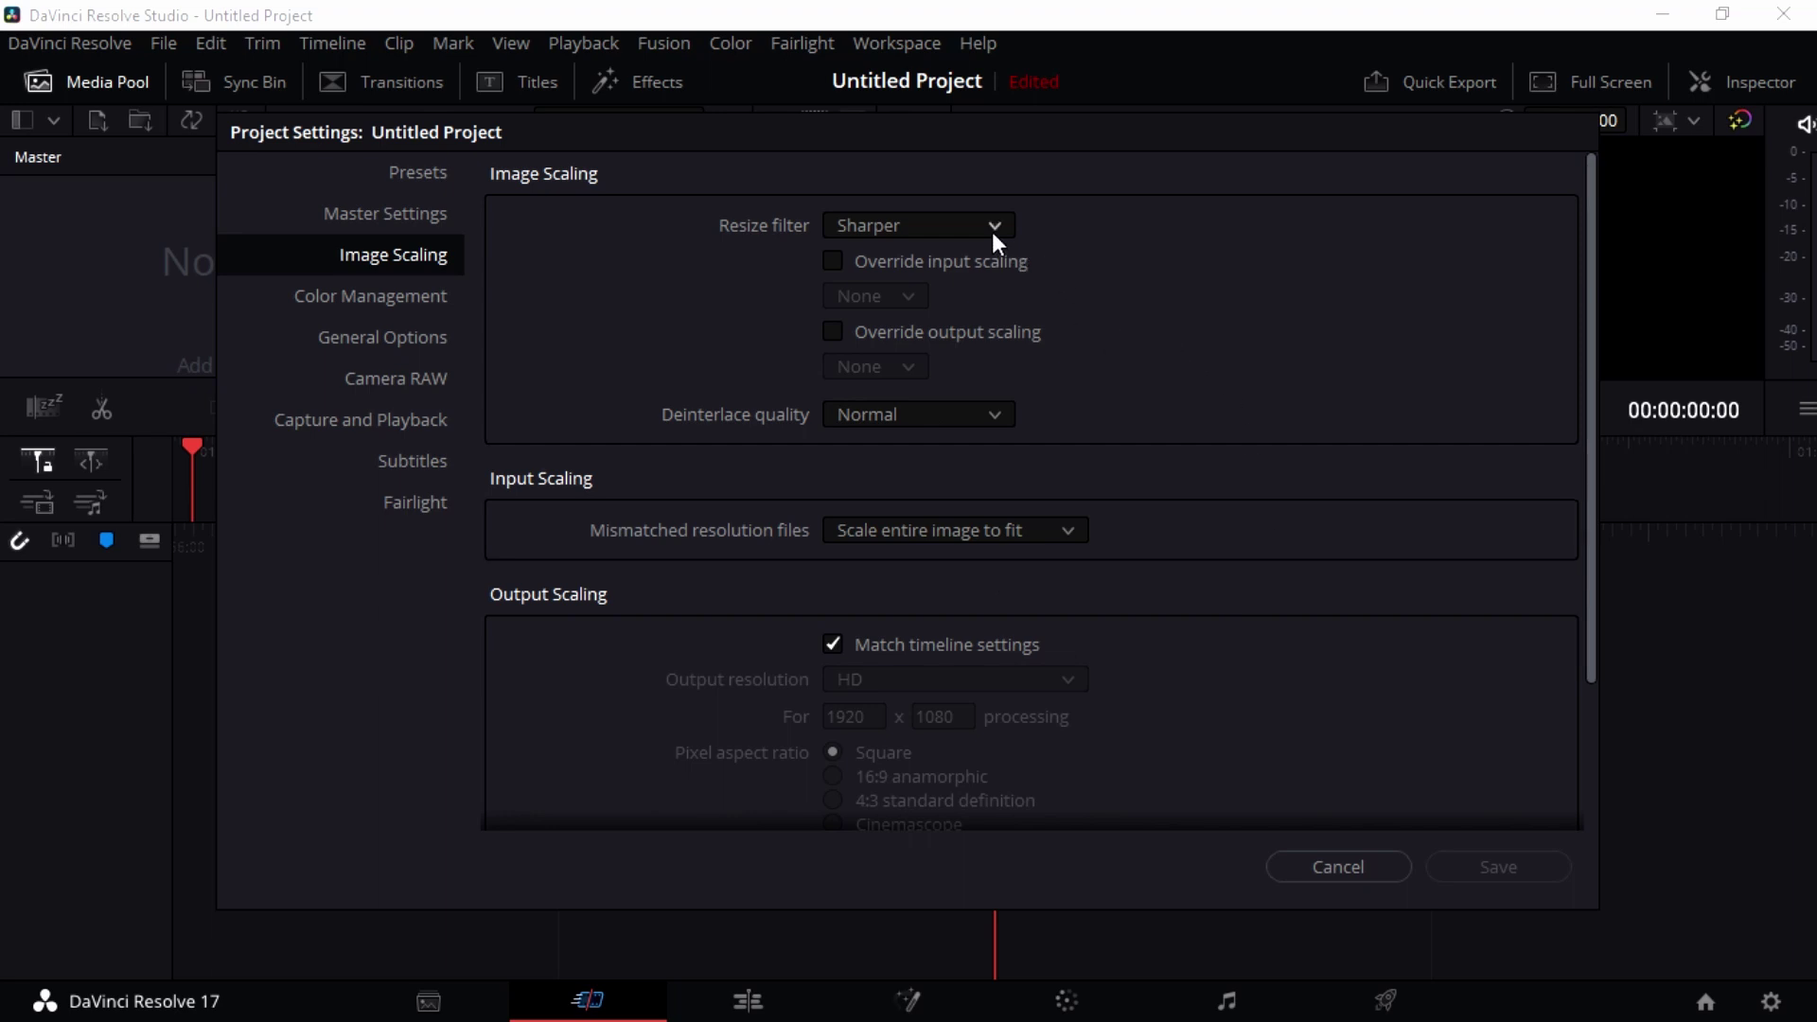
left_click(920, 228)
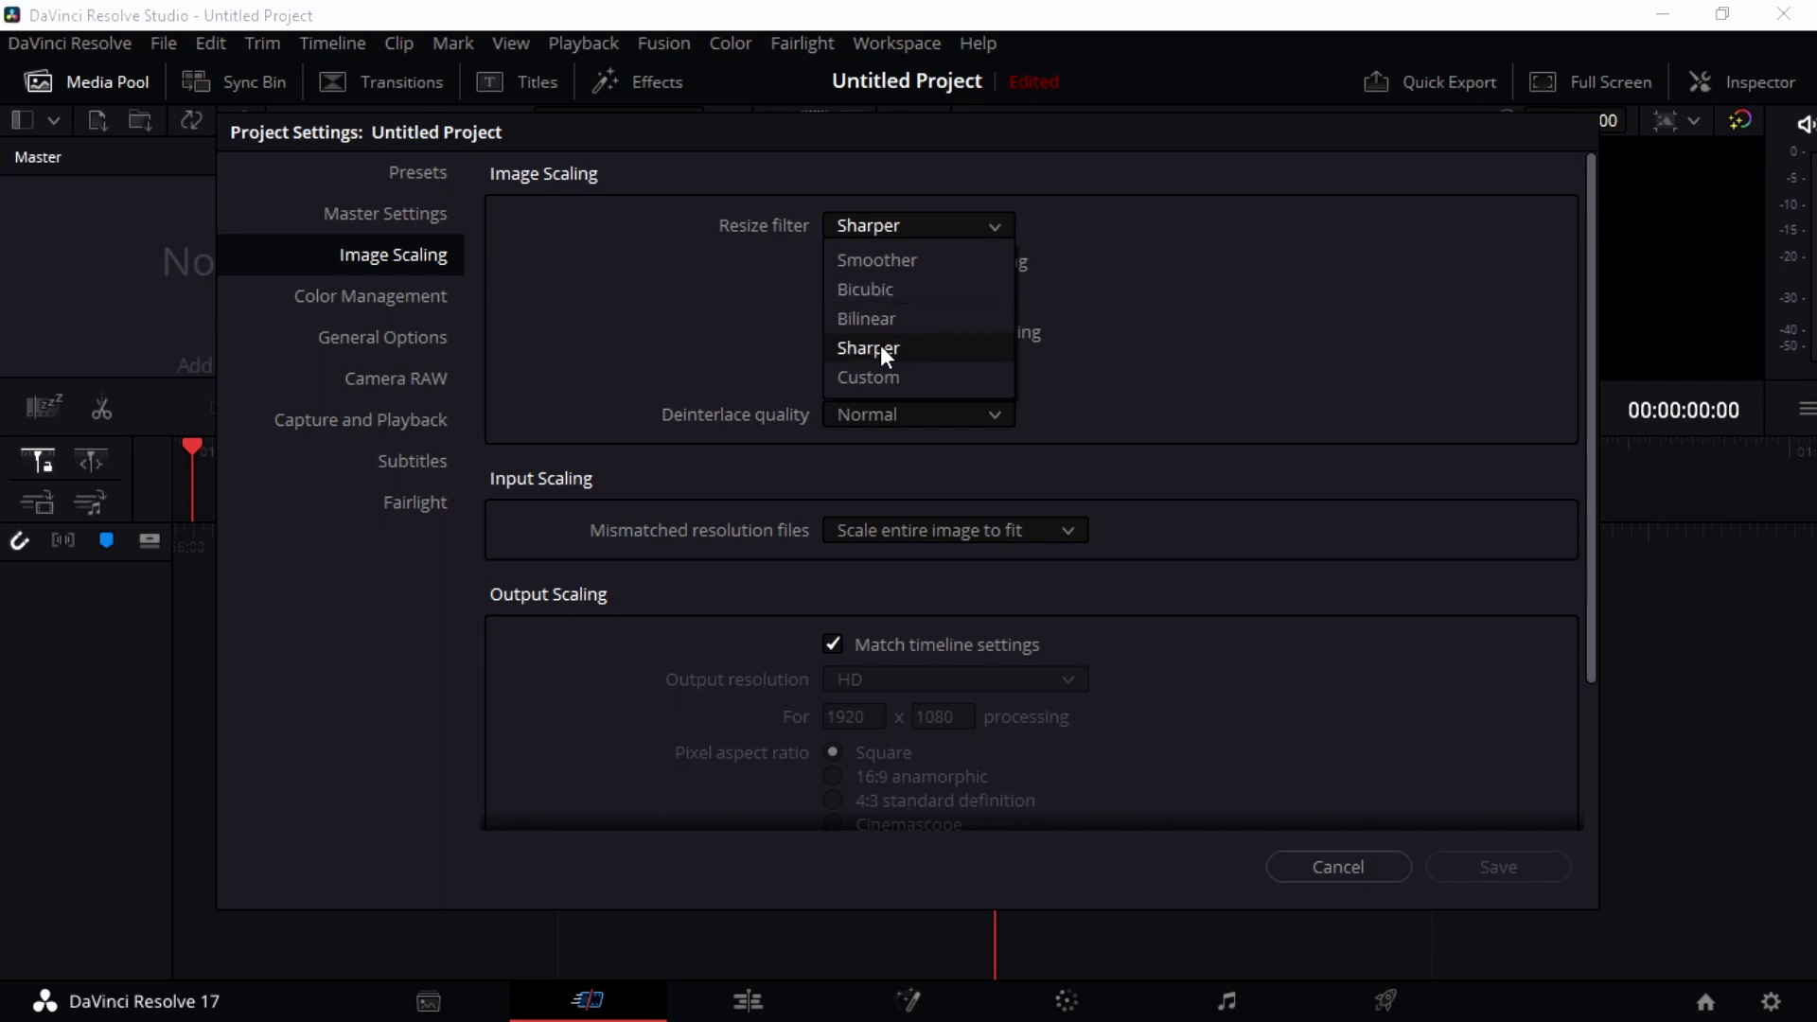
left_click(904, 347)
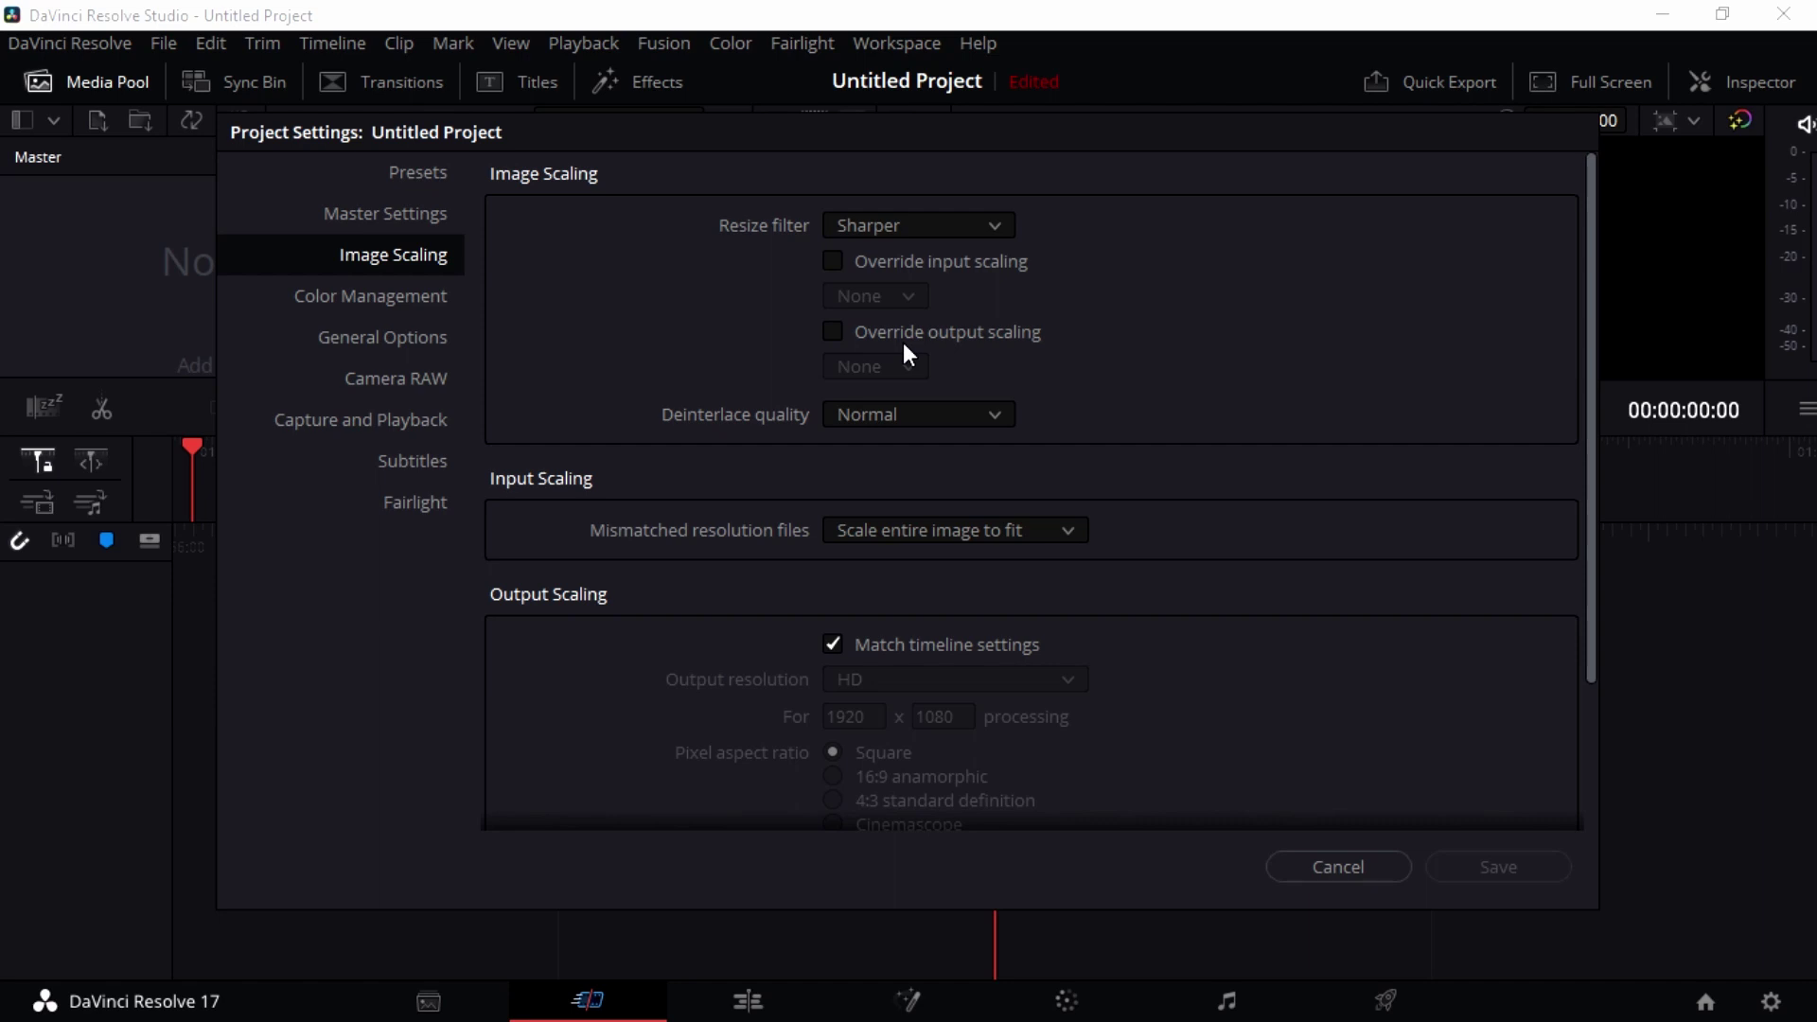
left_click(1318, 861)
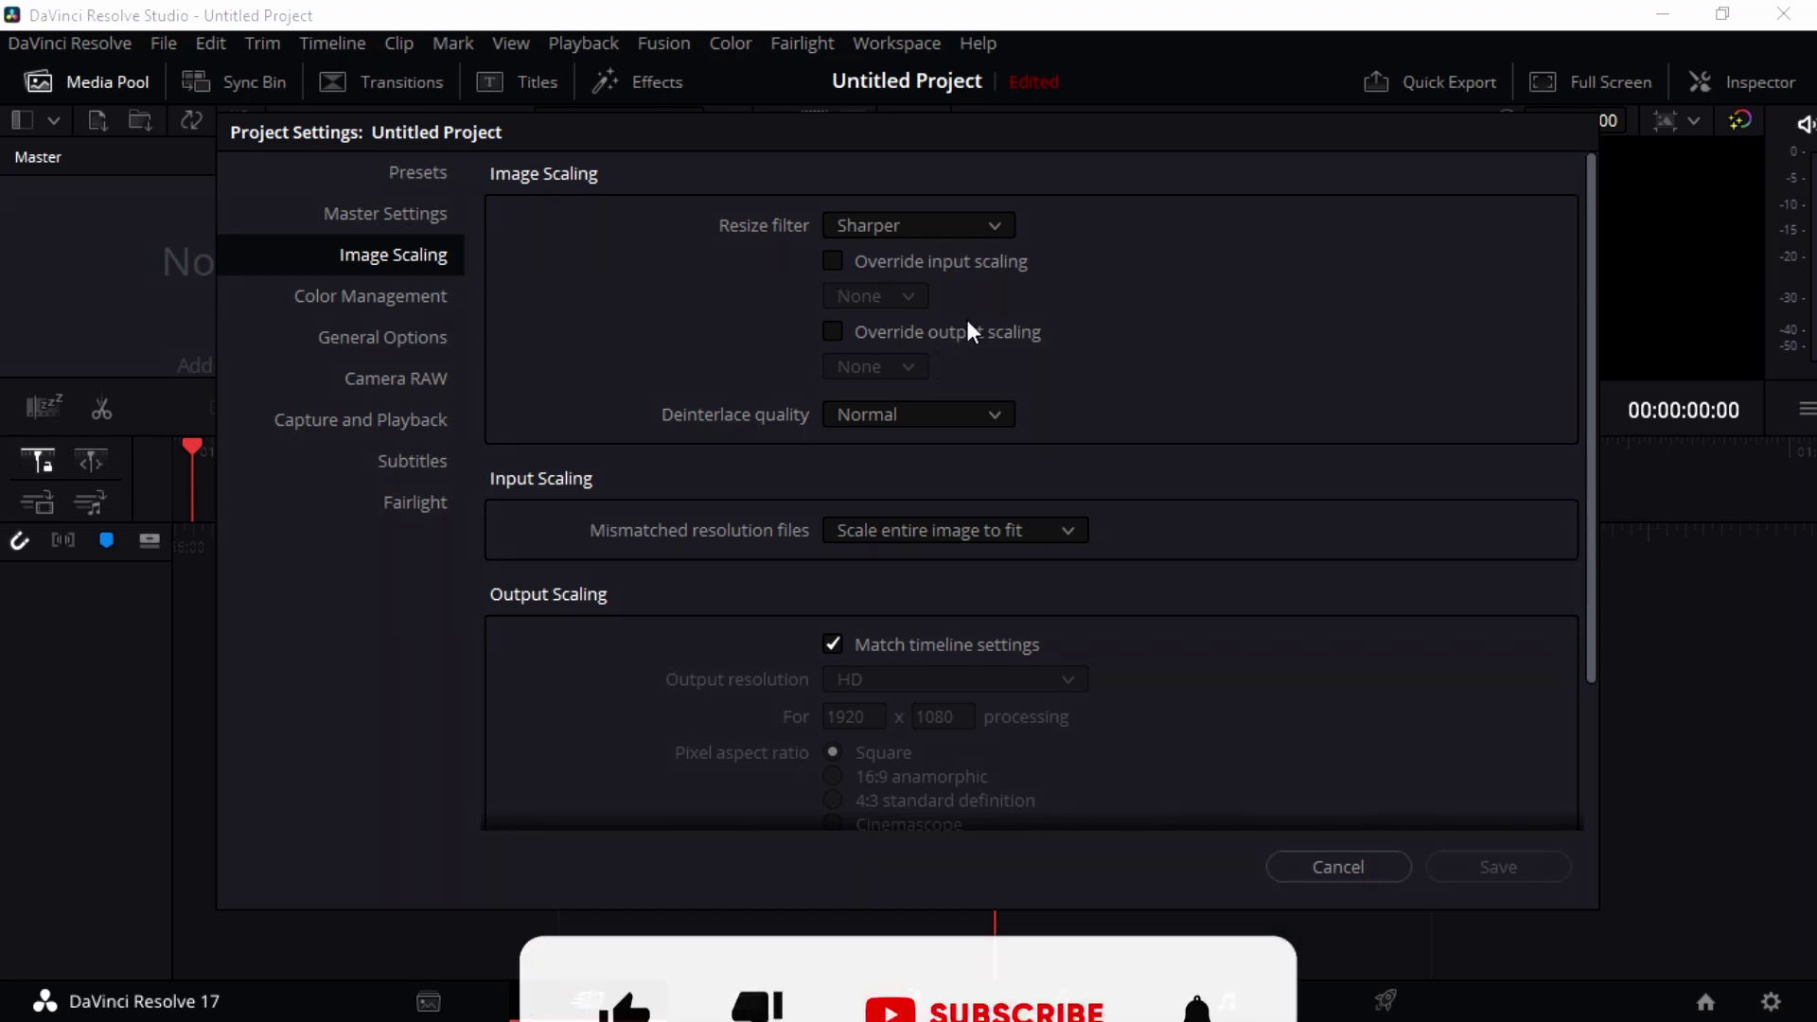
- Try deinterlace quality High, then DaVinci Neural Engine
scroll(966, 318, "down", 2)
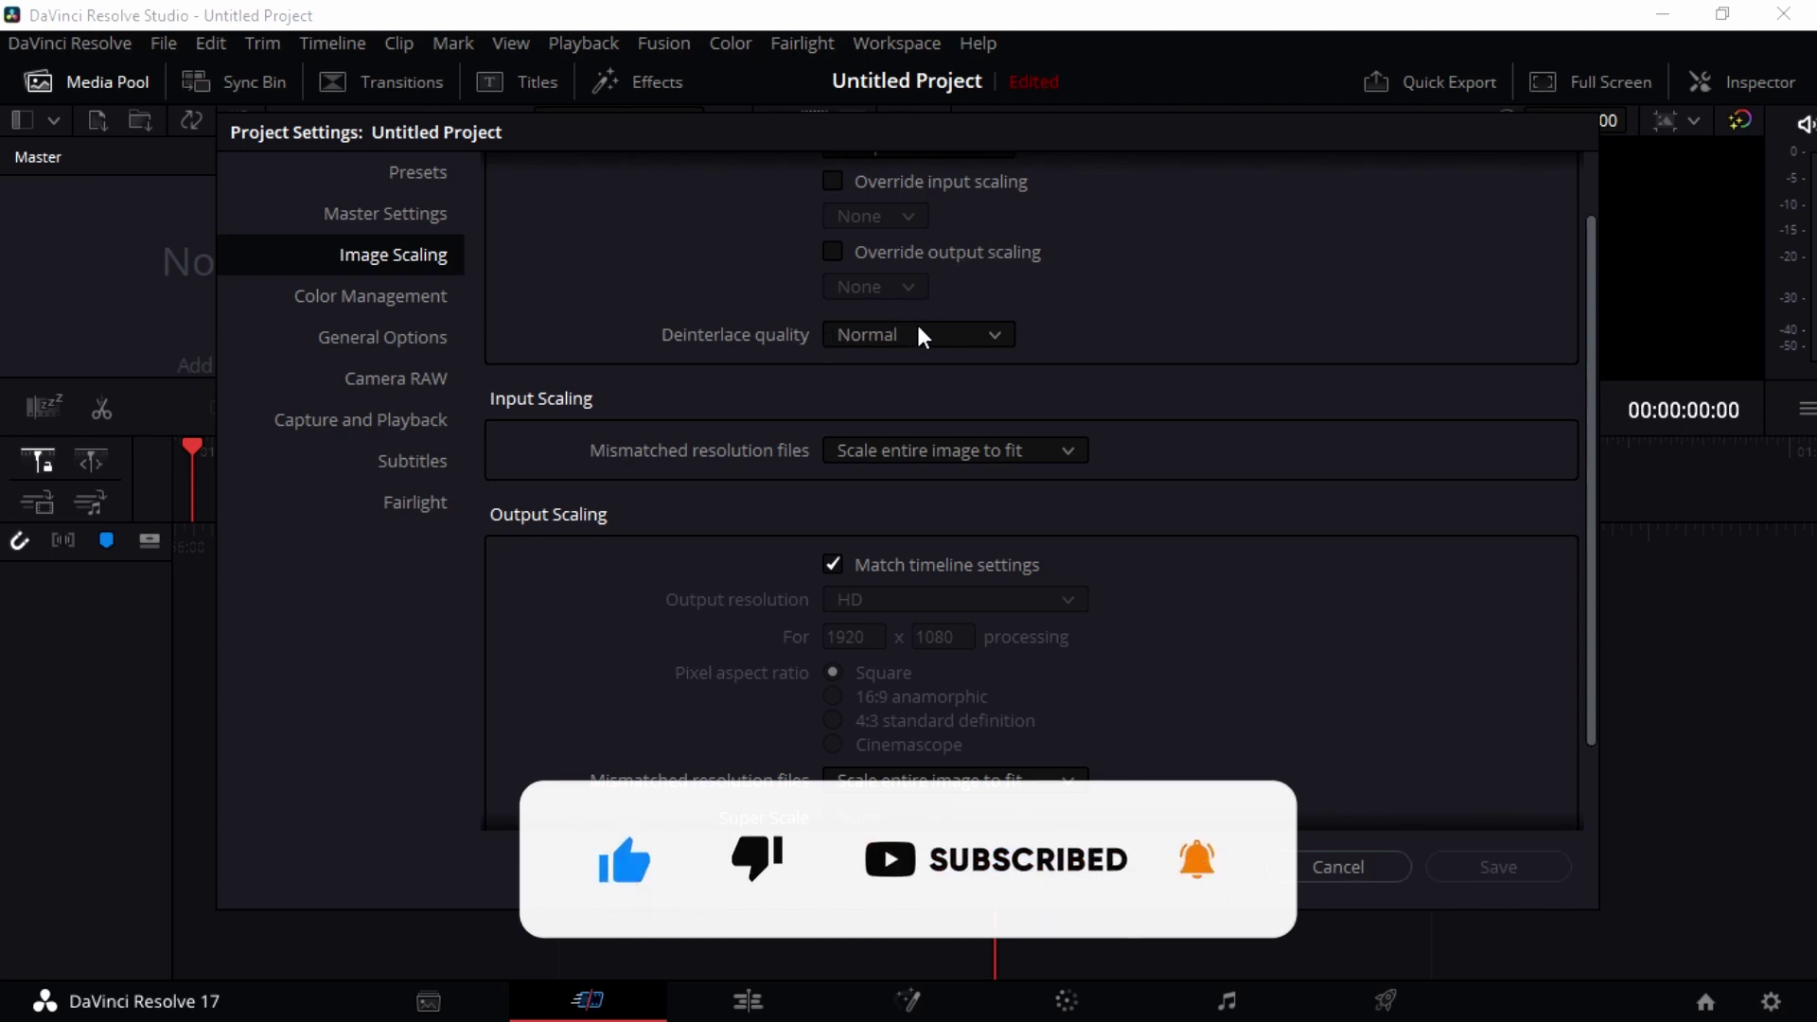
left_click(994, 336)
left_click(967, 390)
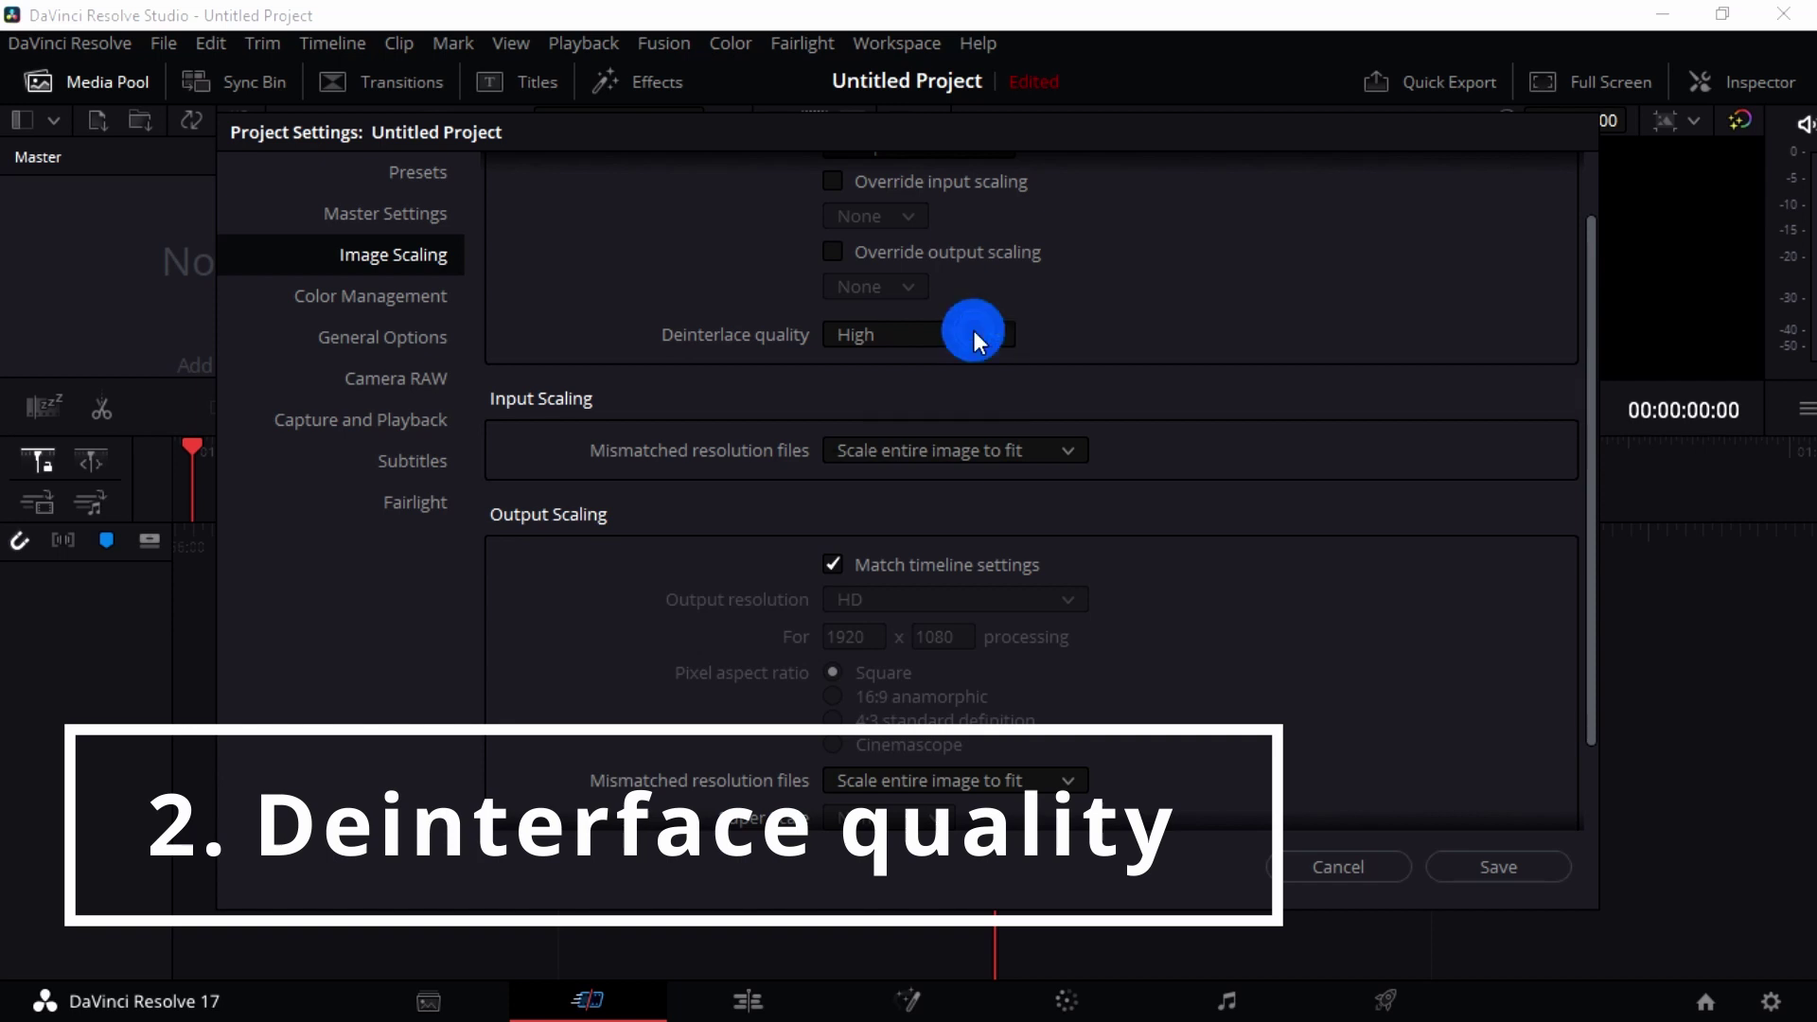
left_click(942, 333)
left_click(929, 424)
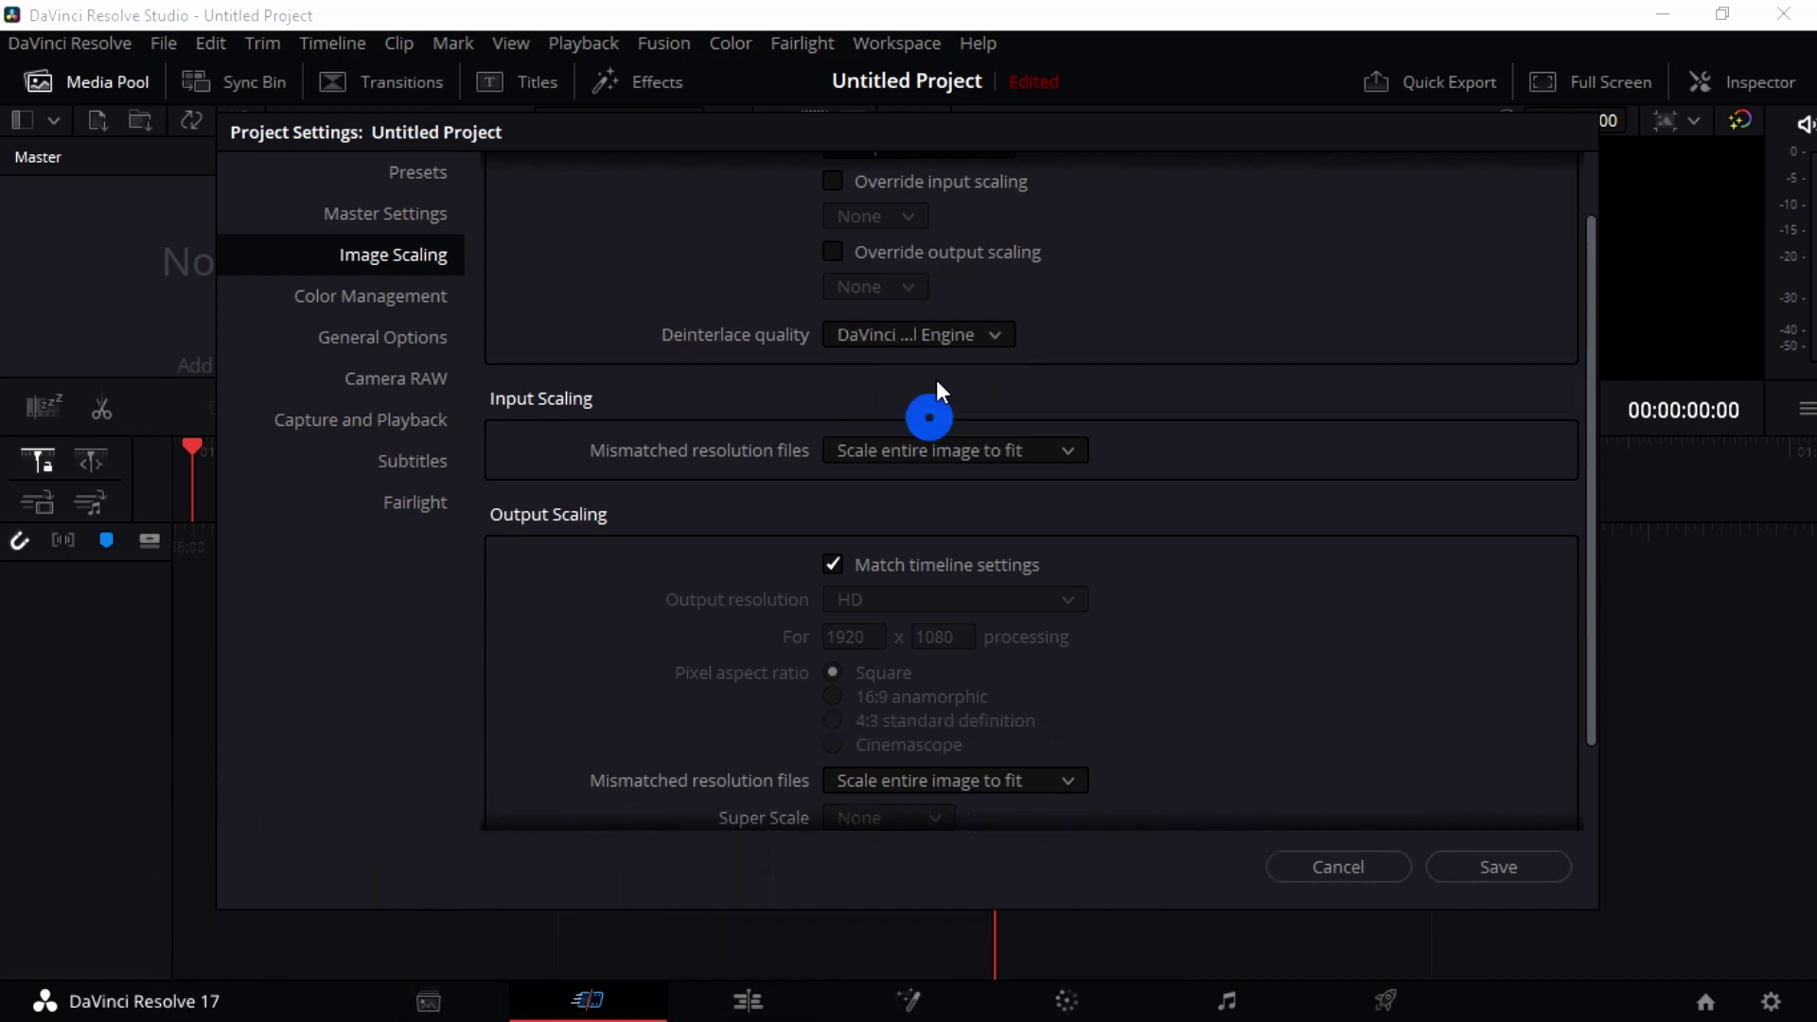
left_click(949, 332)
left_click(946, 329)
left_click(946, 327)
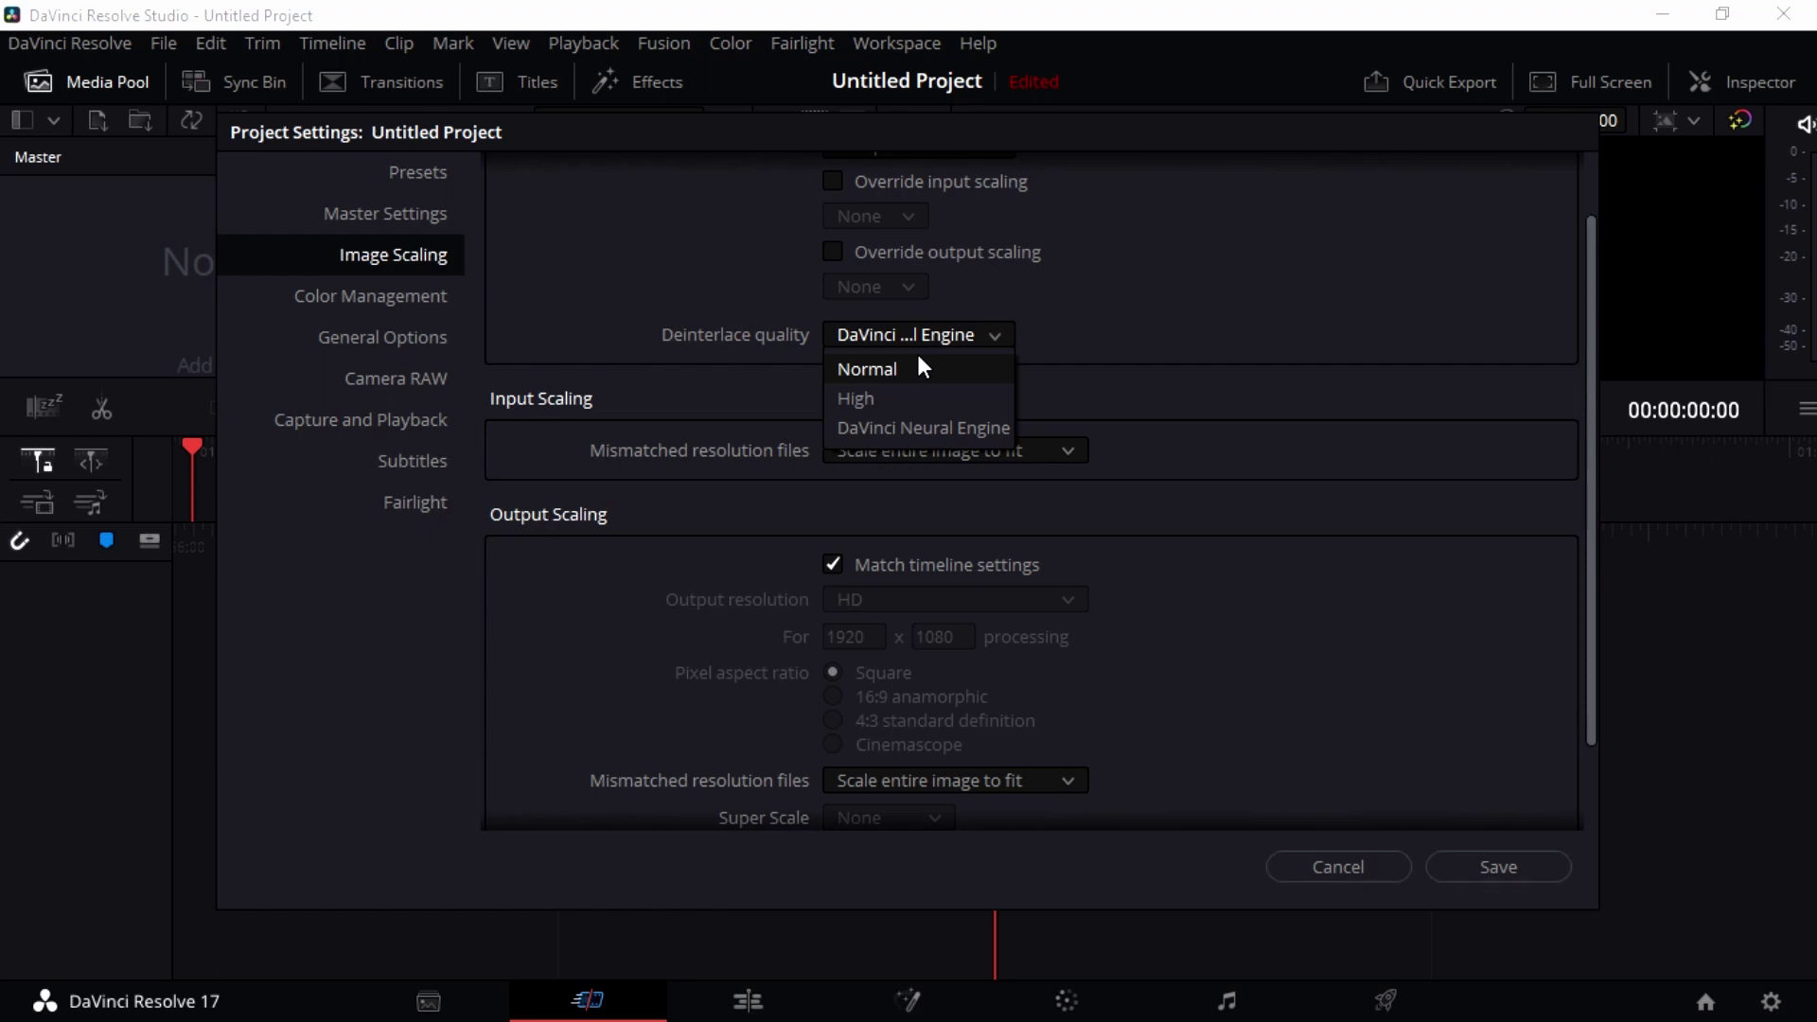
left_click(917, 356)
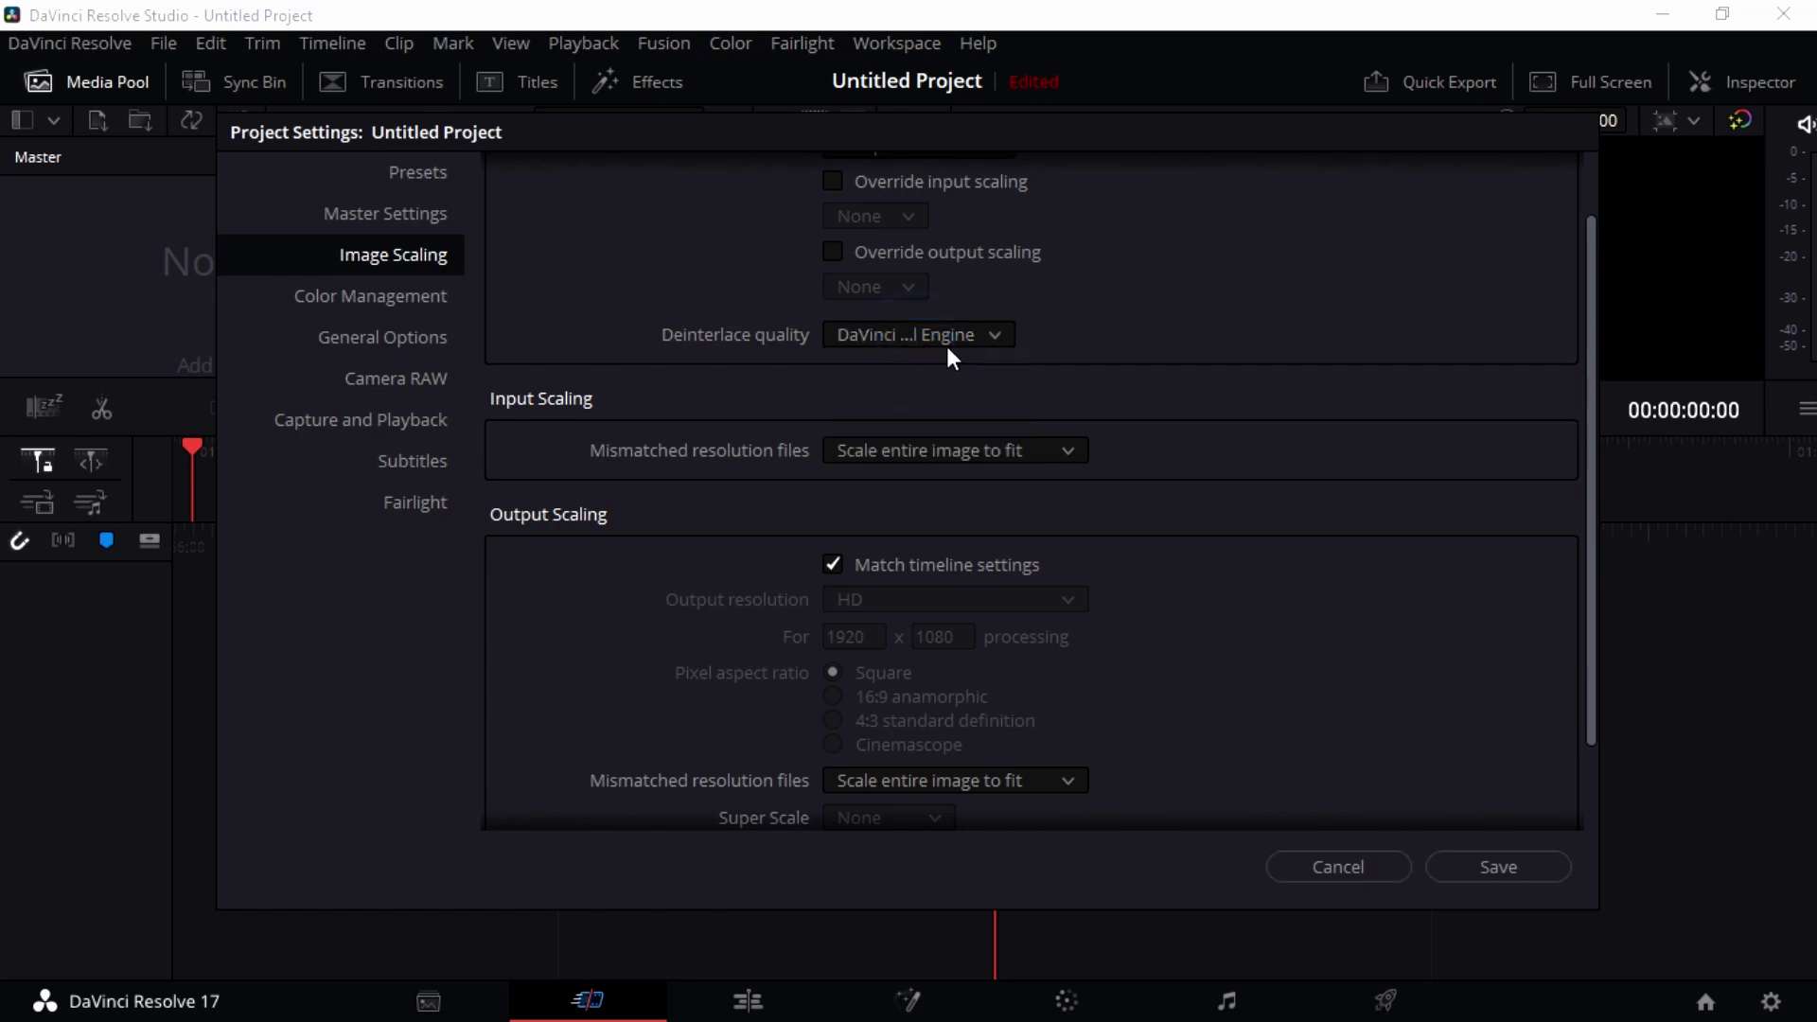
- Switch deinterlace quality back to Normal and close the dropdown
left_click(924, 336)
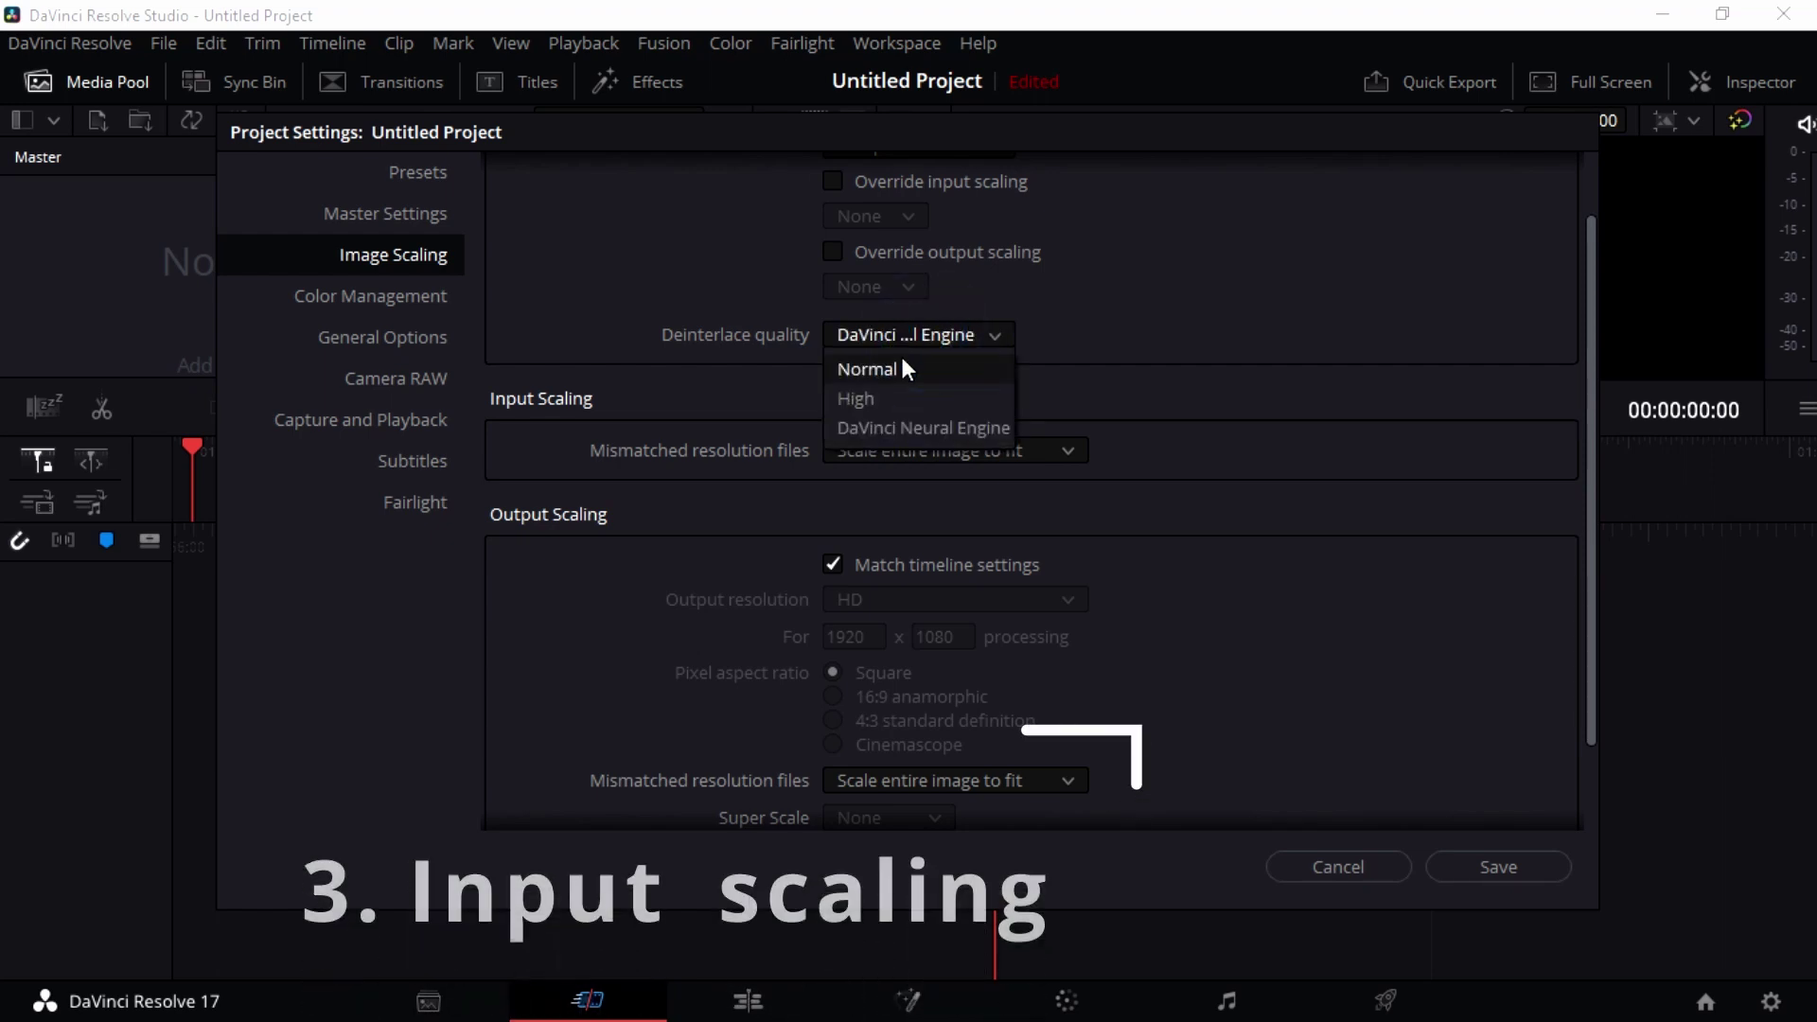
left_click(900, 367)
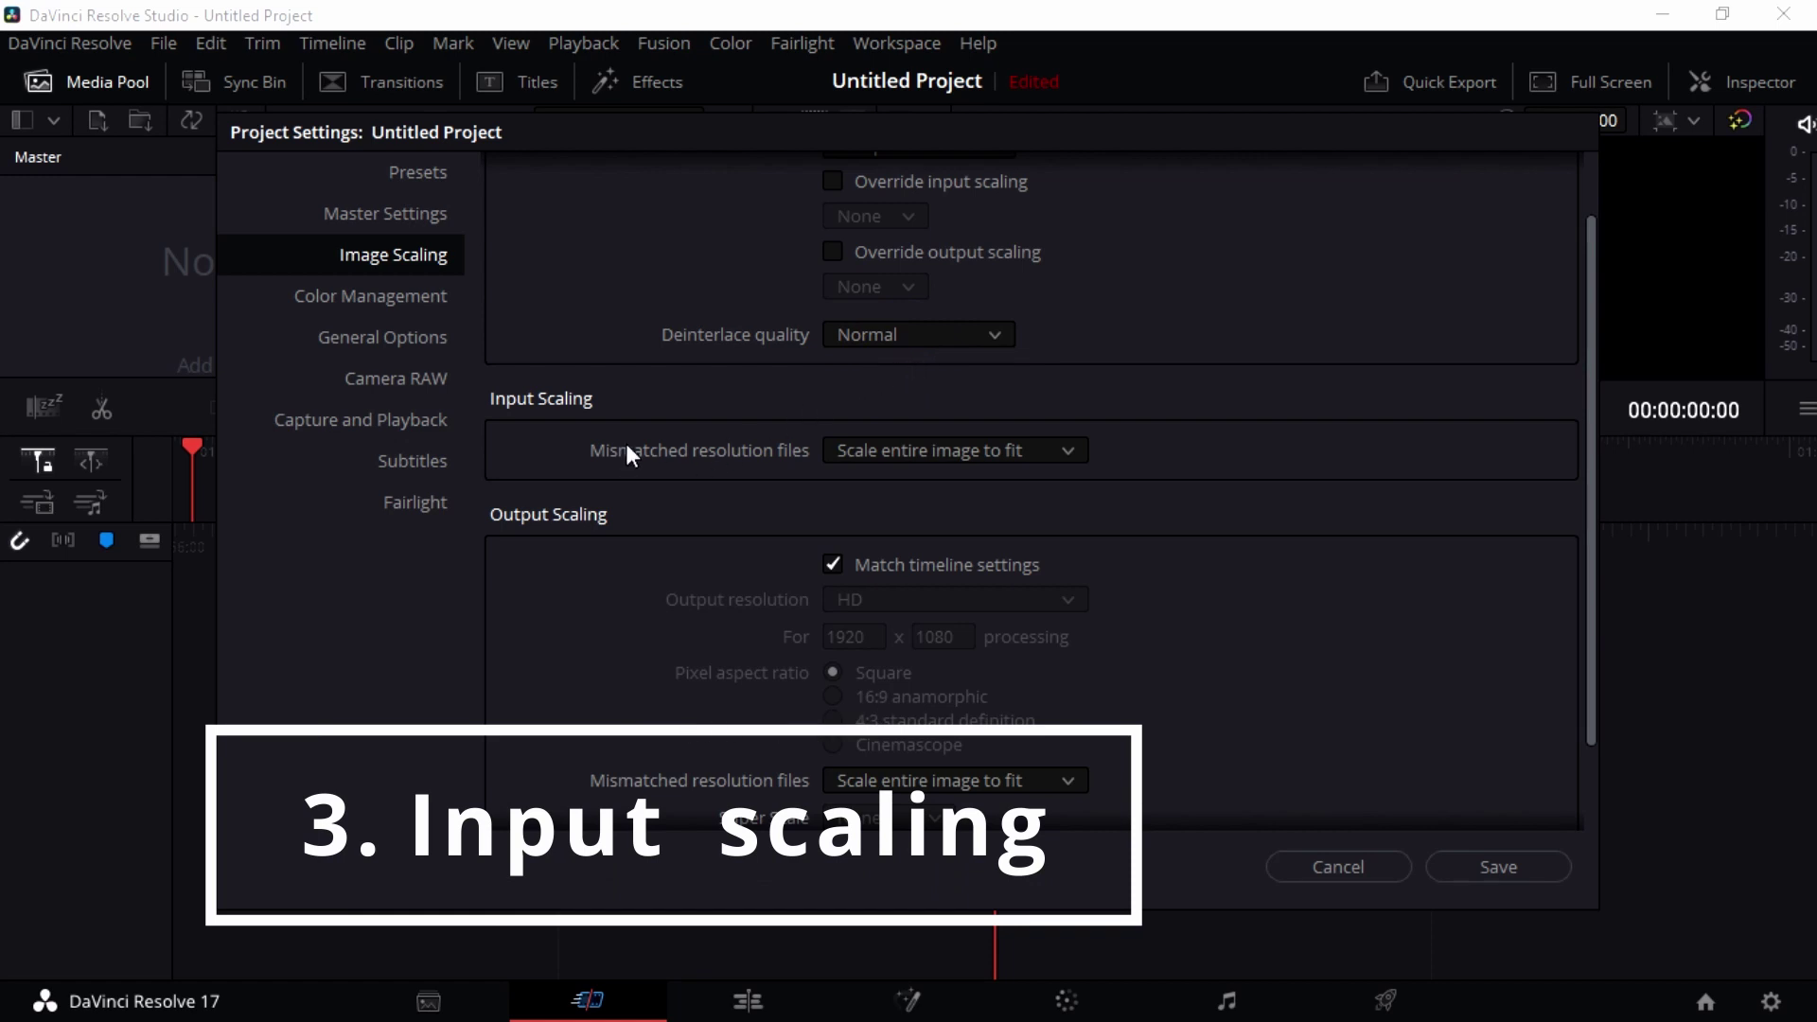
left_click(914, 336)
left_click(708, 364)
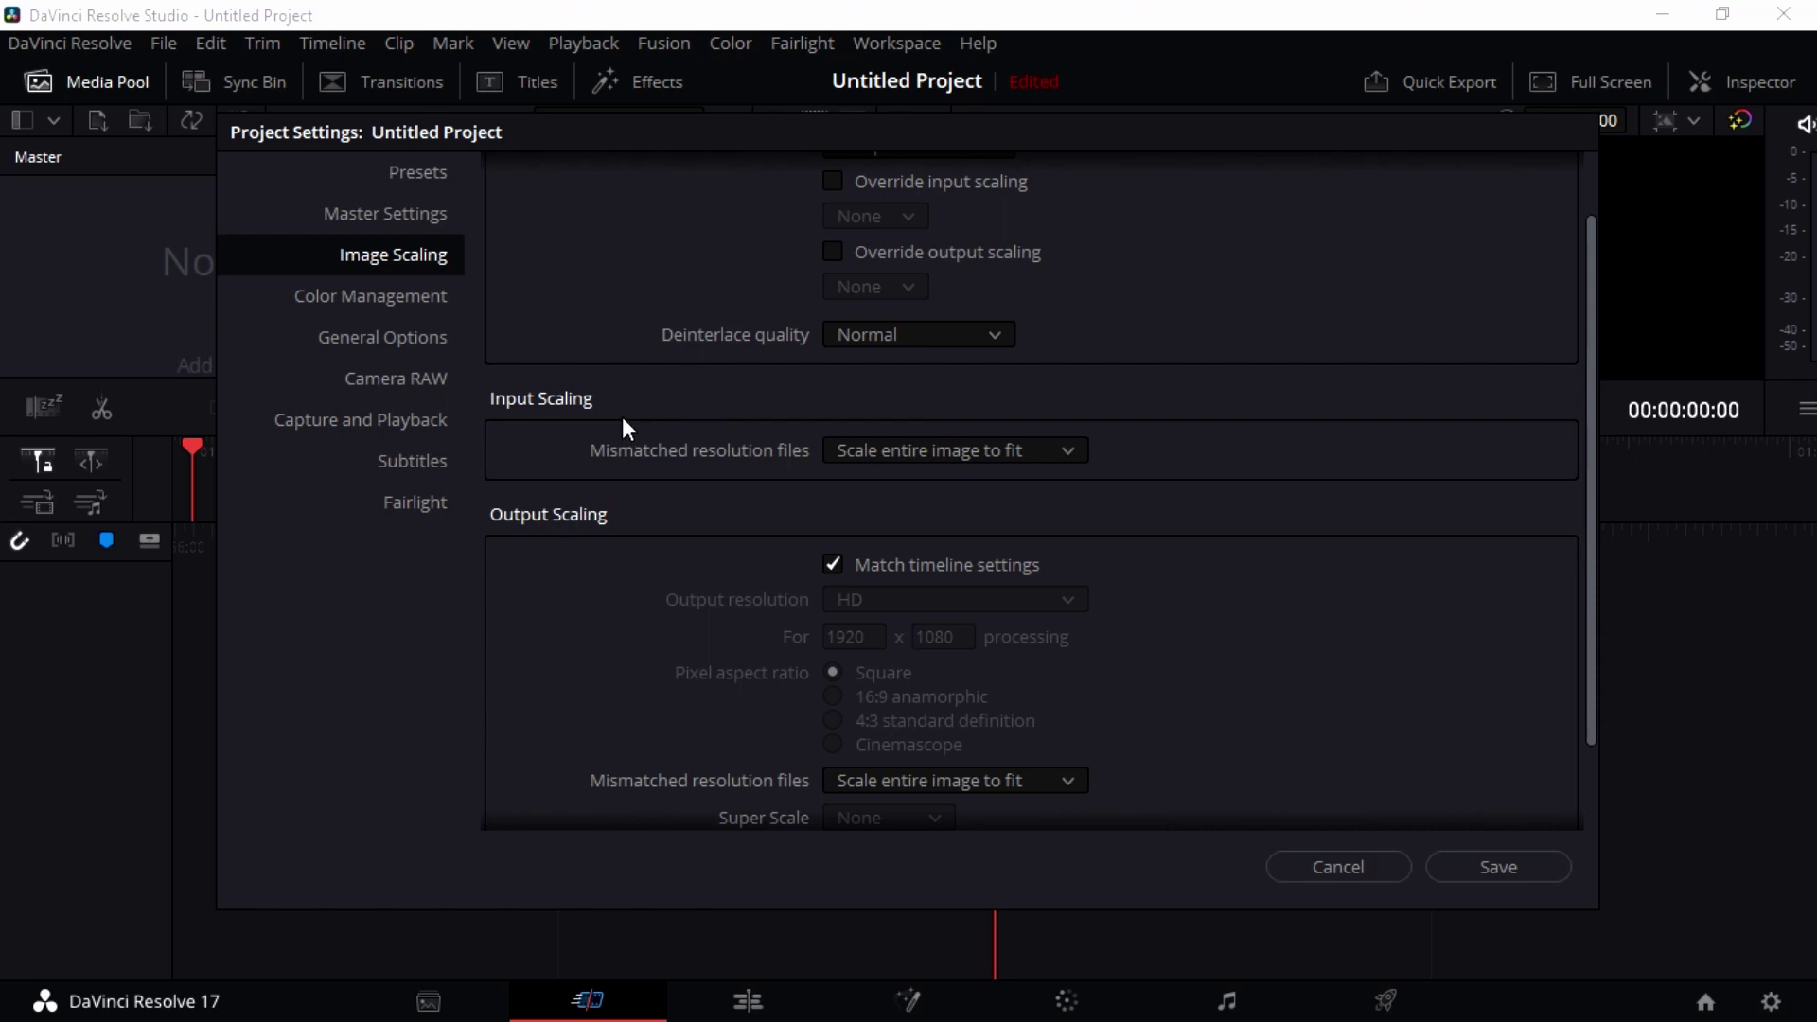
- Scroll to Input Scaling and review the four Mismatched resolution files options
scroll(622, 416, "up", 1)
scroll(622, 416, "down", 2)
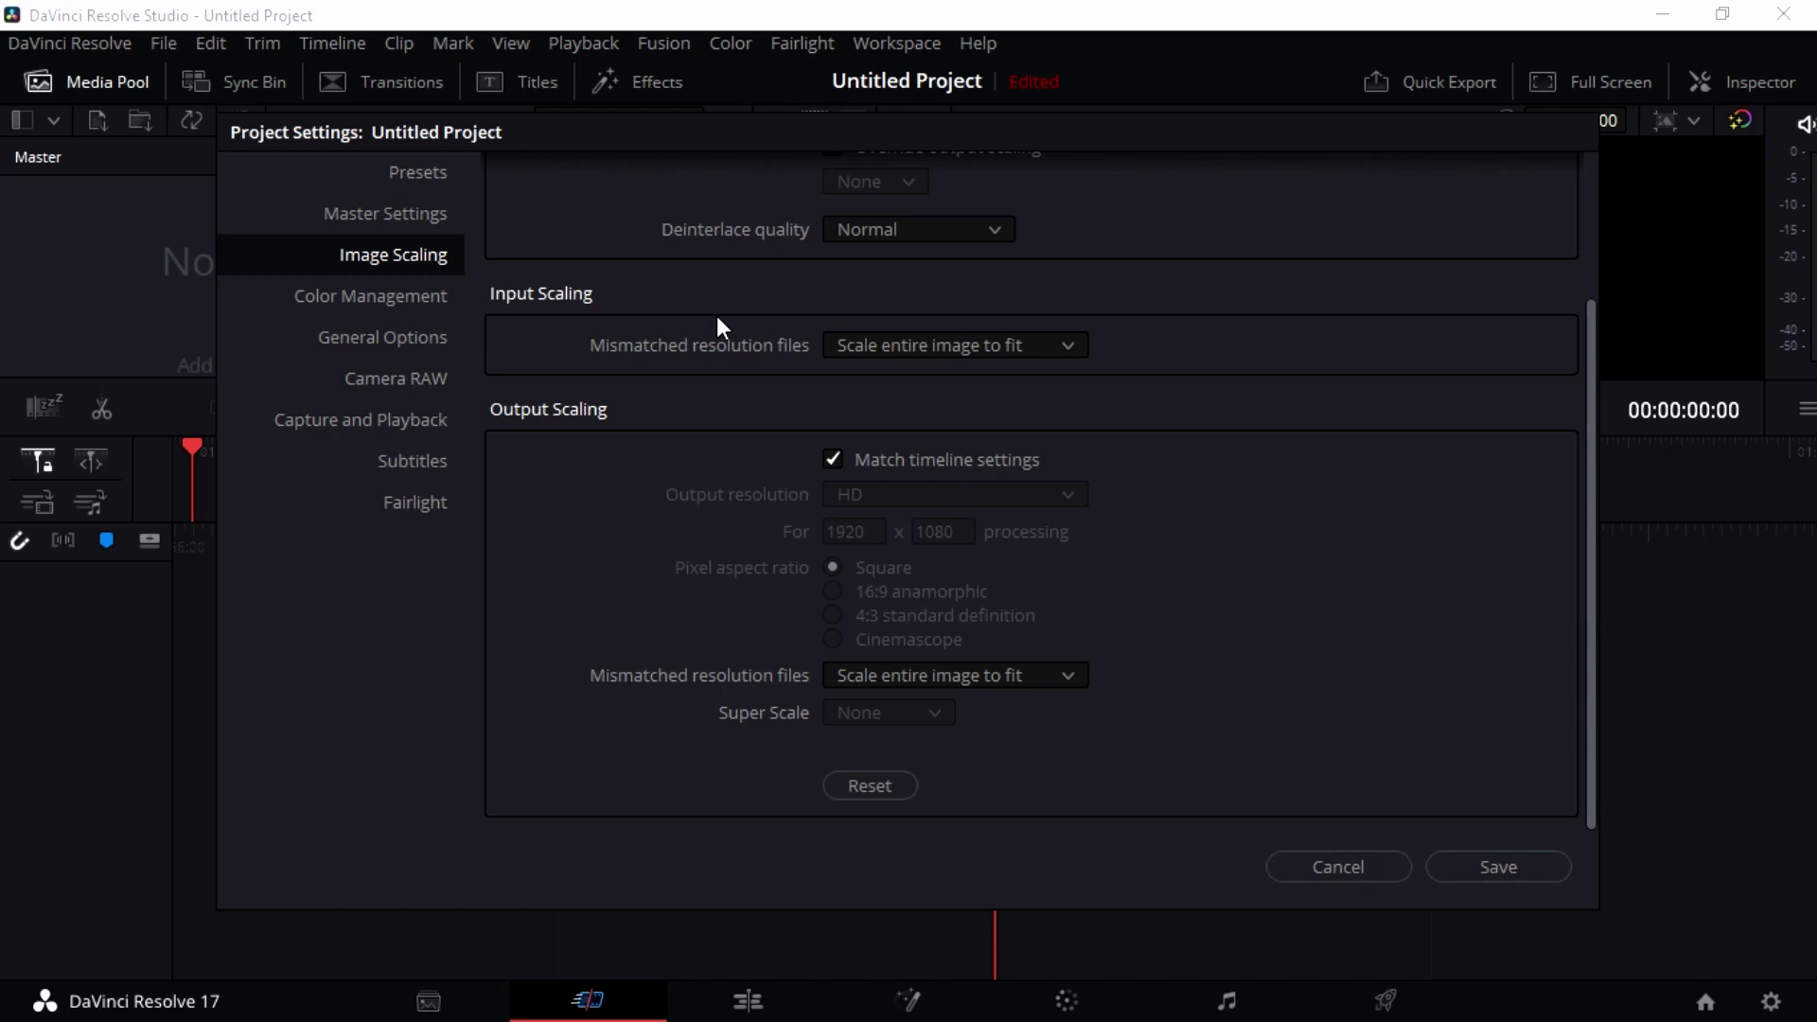
left_click(1058, 348)
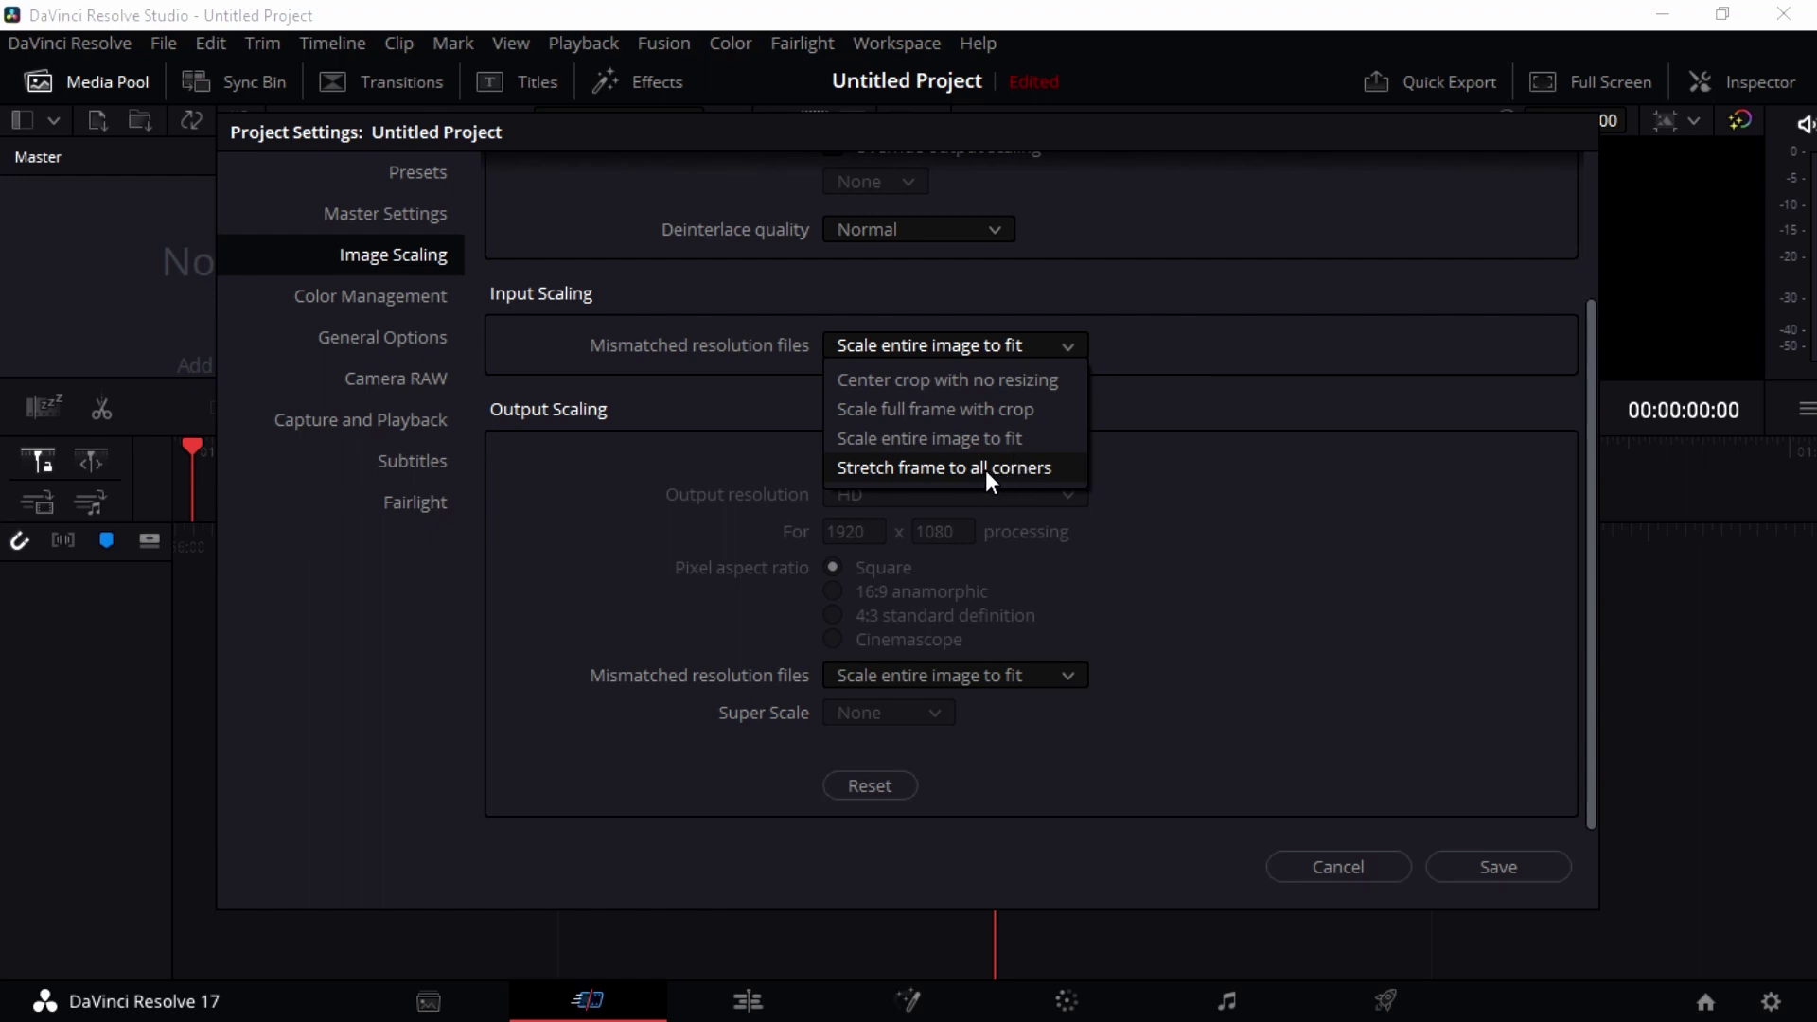
left_click(1158, 421)
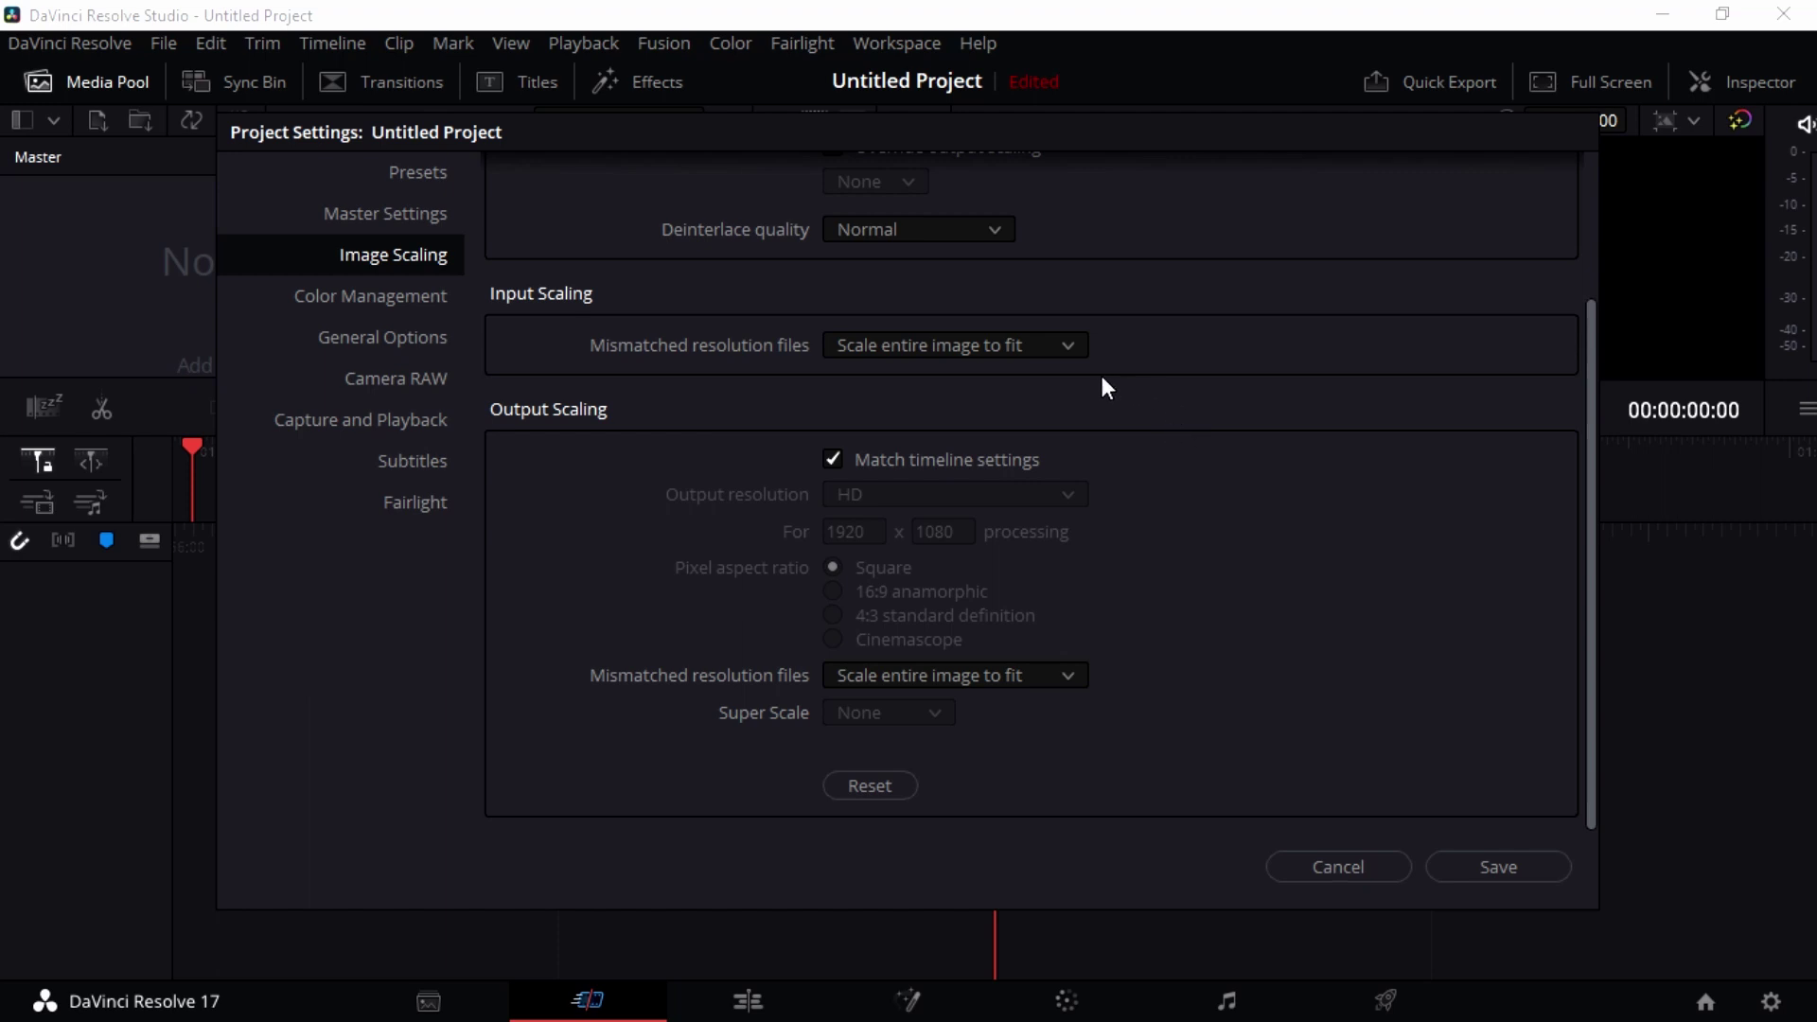
left_click(1042, 346)
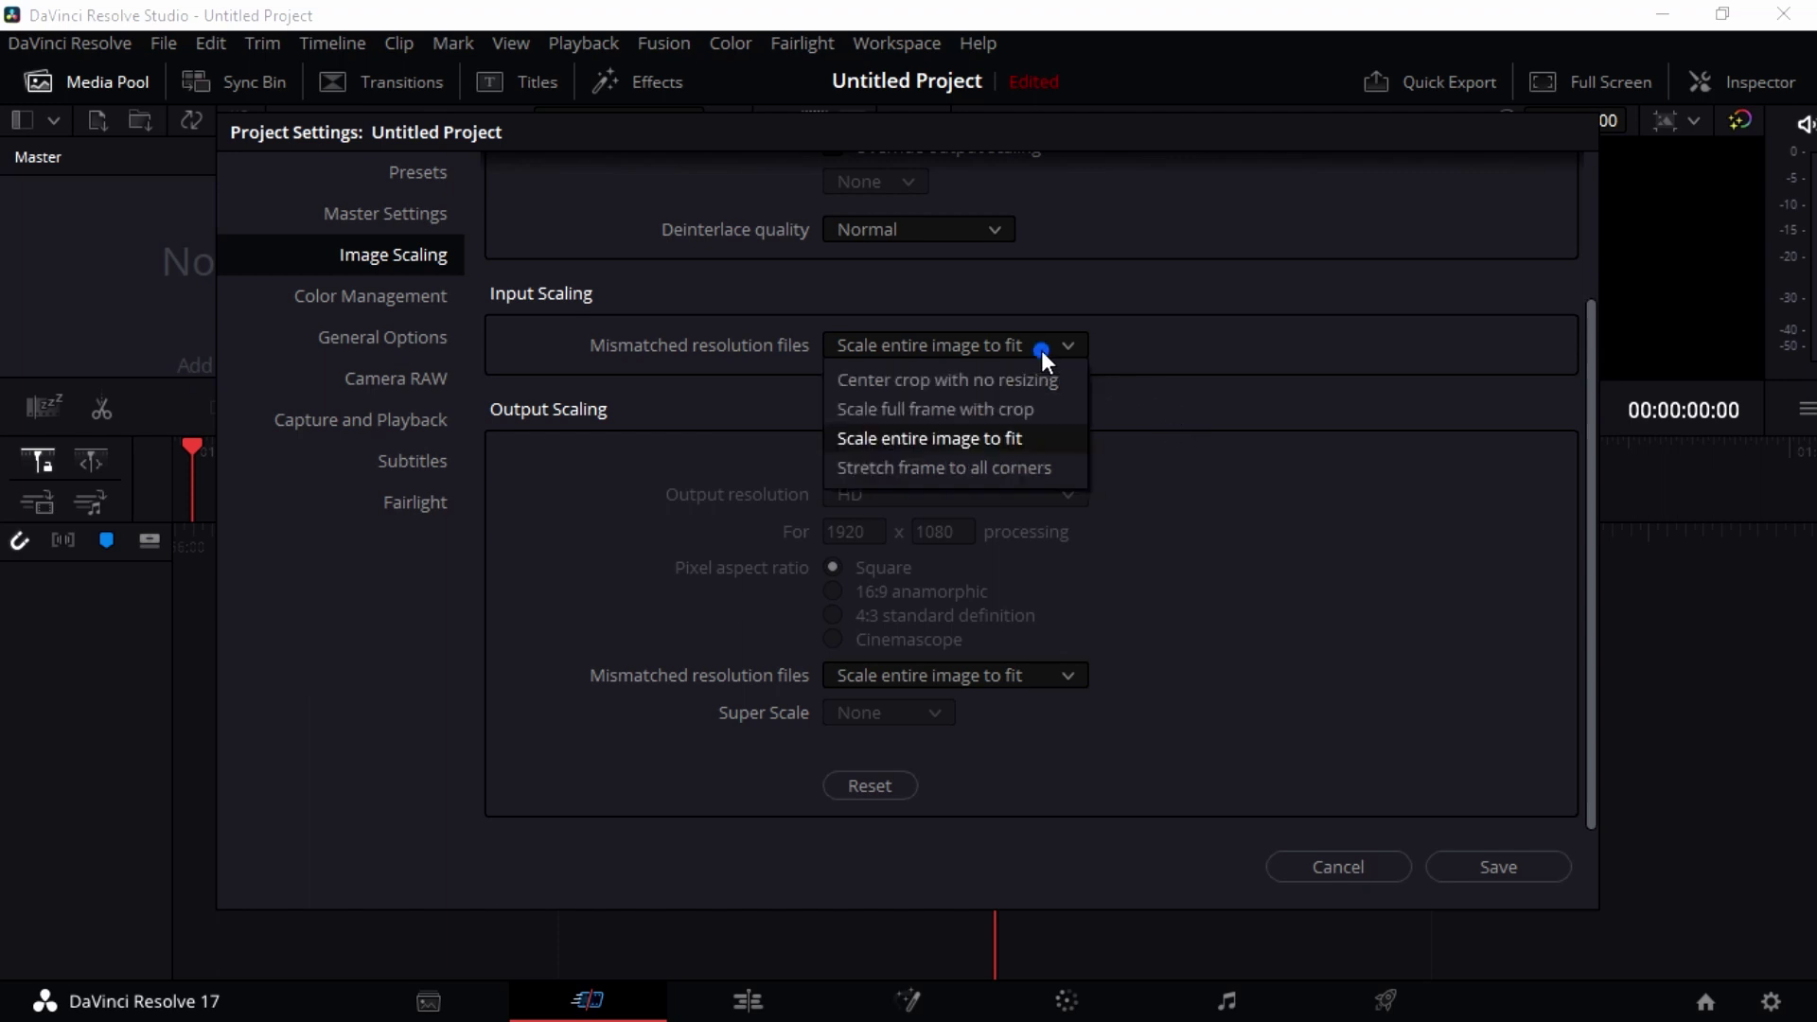
- Keep input at Scale entire image to fit, check HD output resolution, then rematch timeline settings
left_click(992, 441)
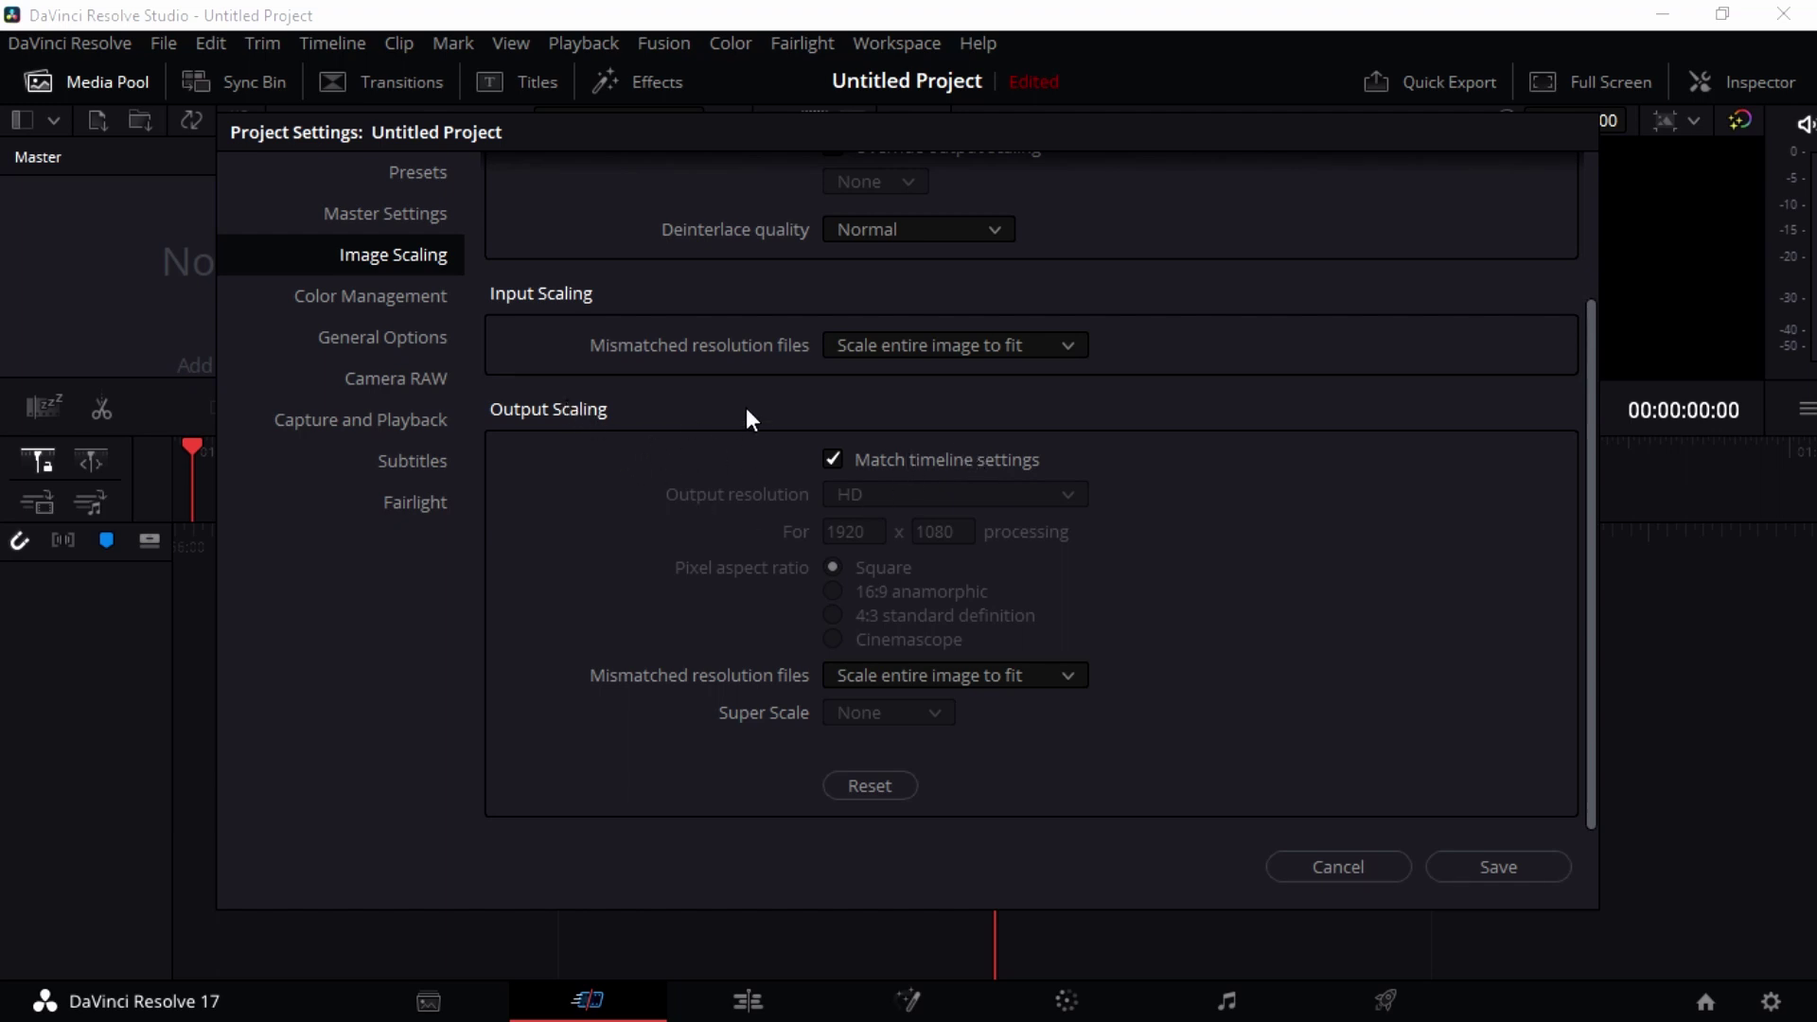
left_click(832, 459)
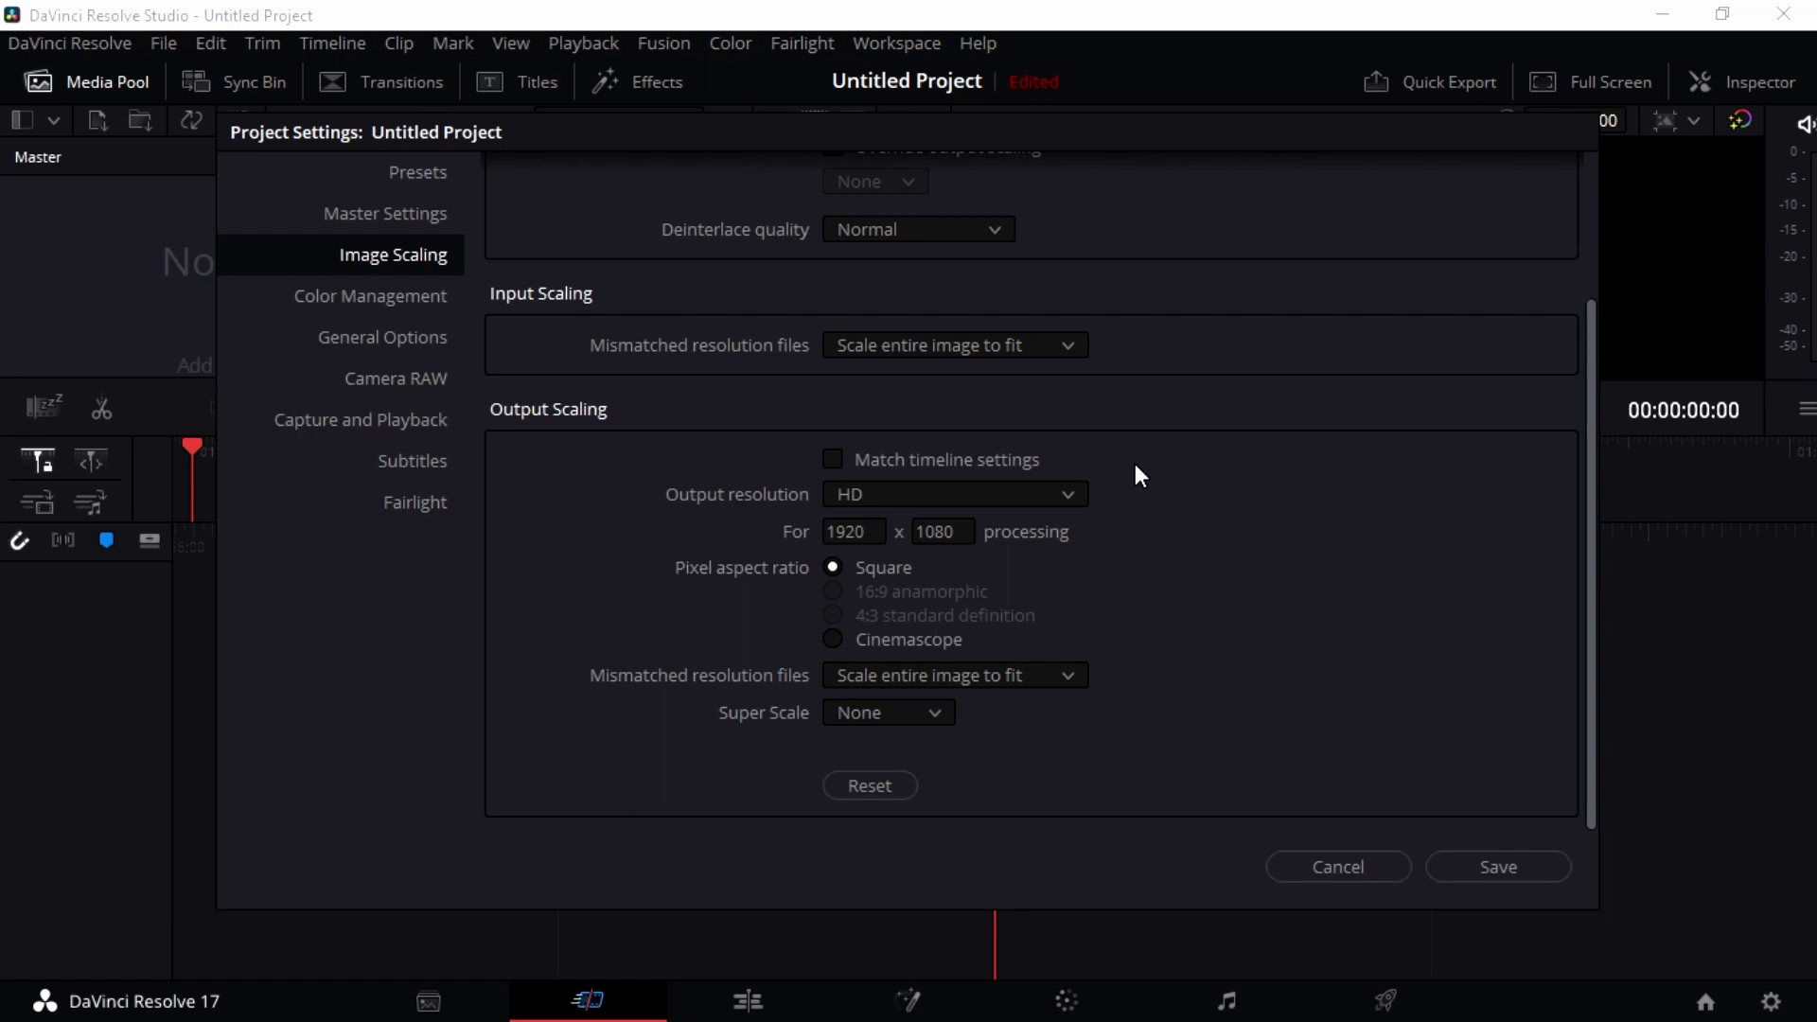
left_click(834, 459)
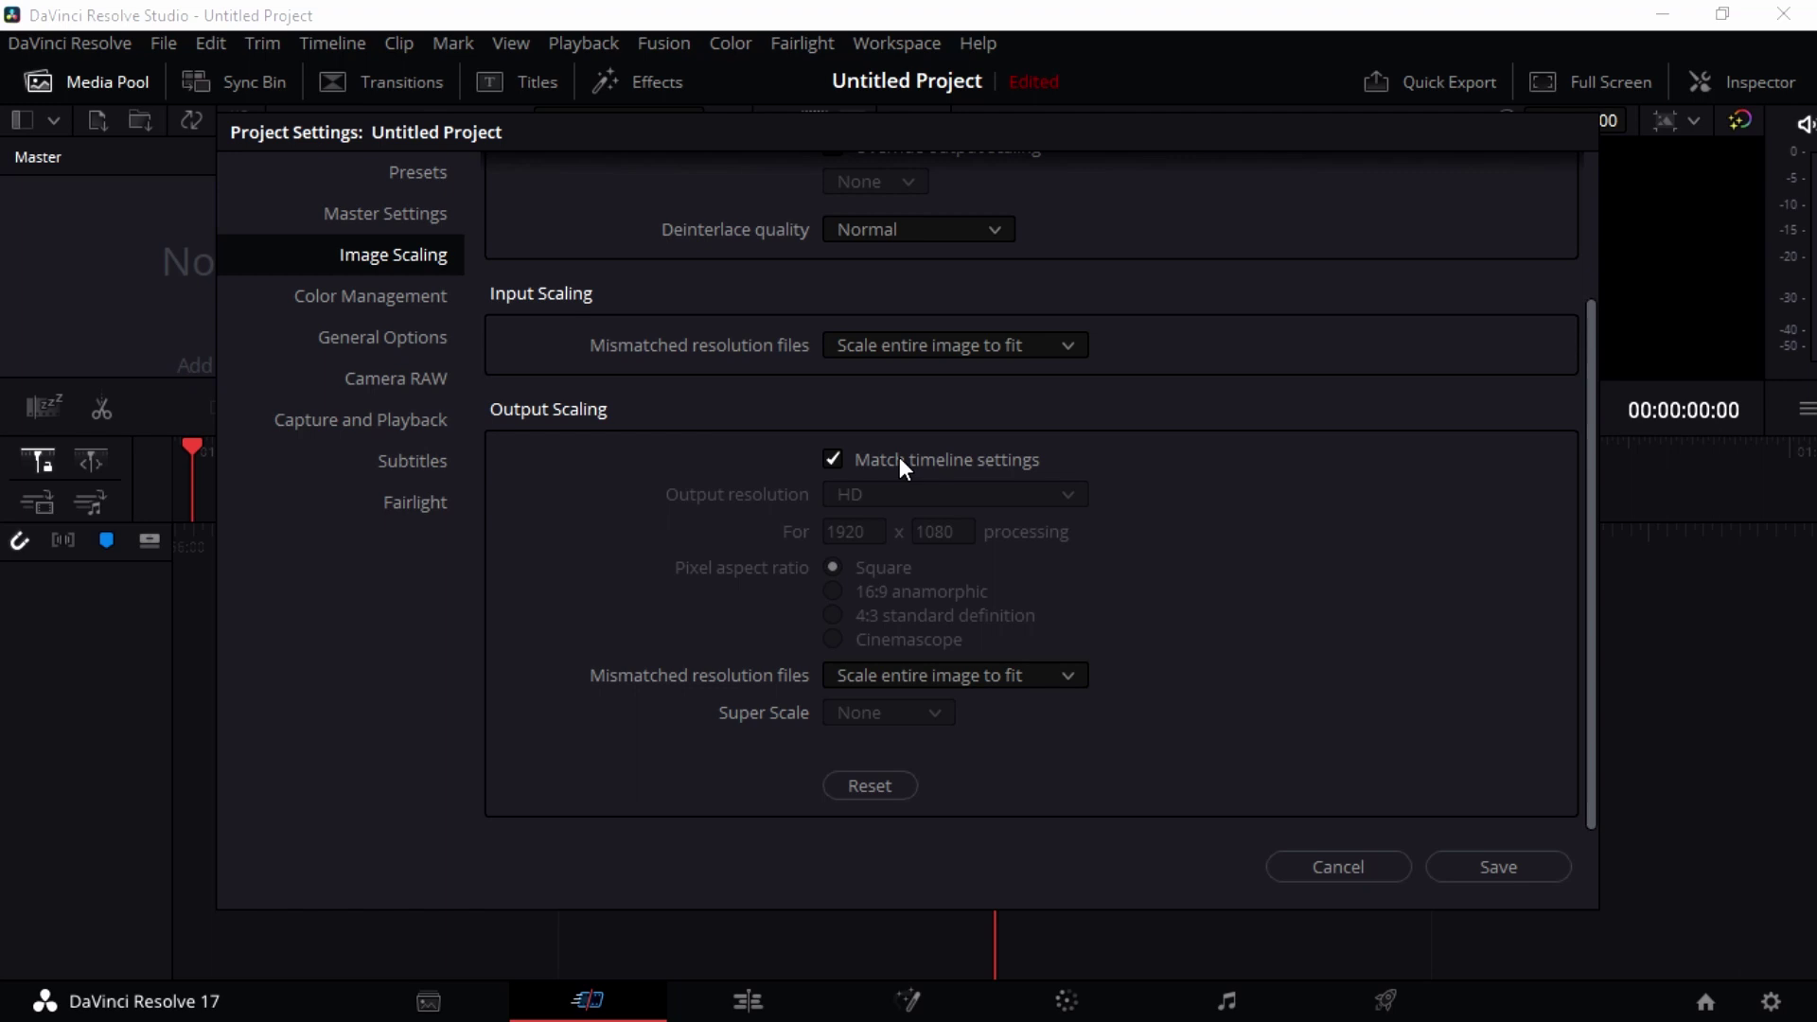
left_click(827, 462)
left_click(975, 511)
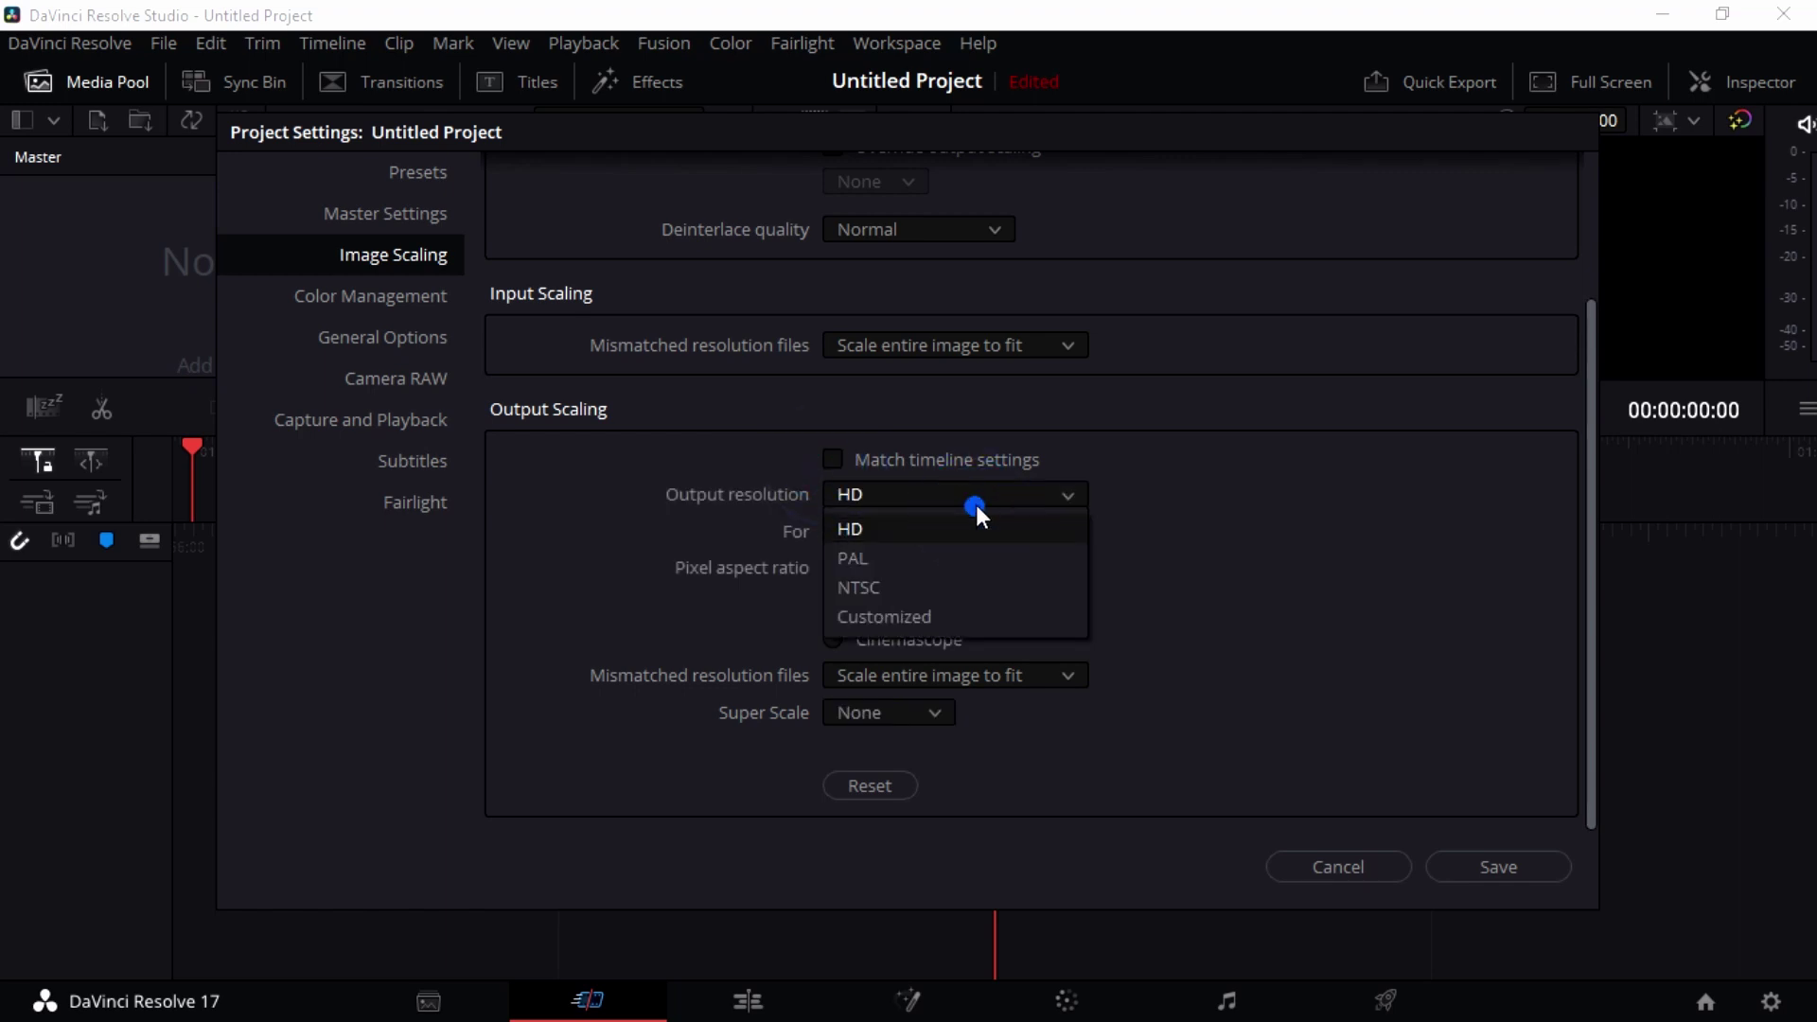
left_click(974, 500)
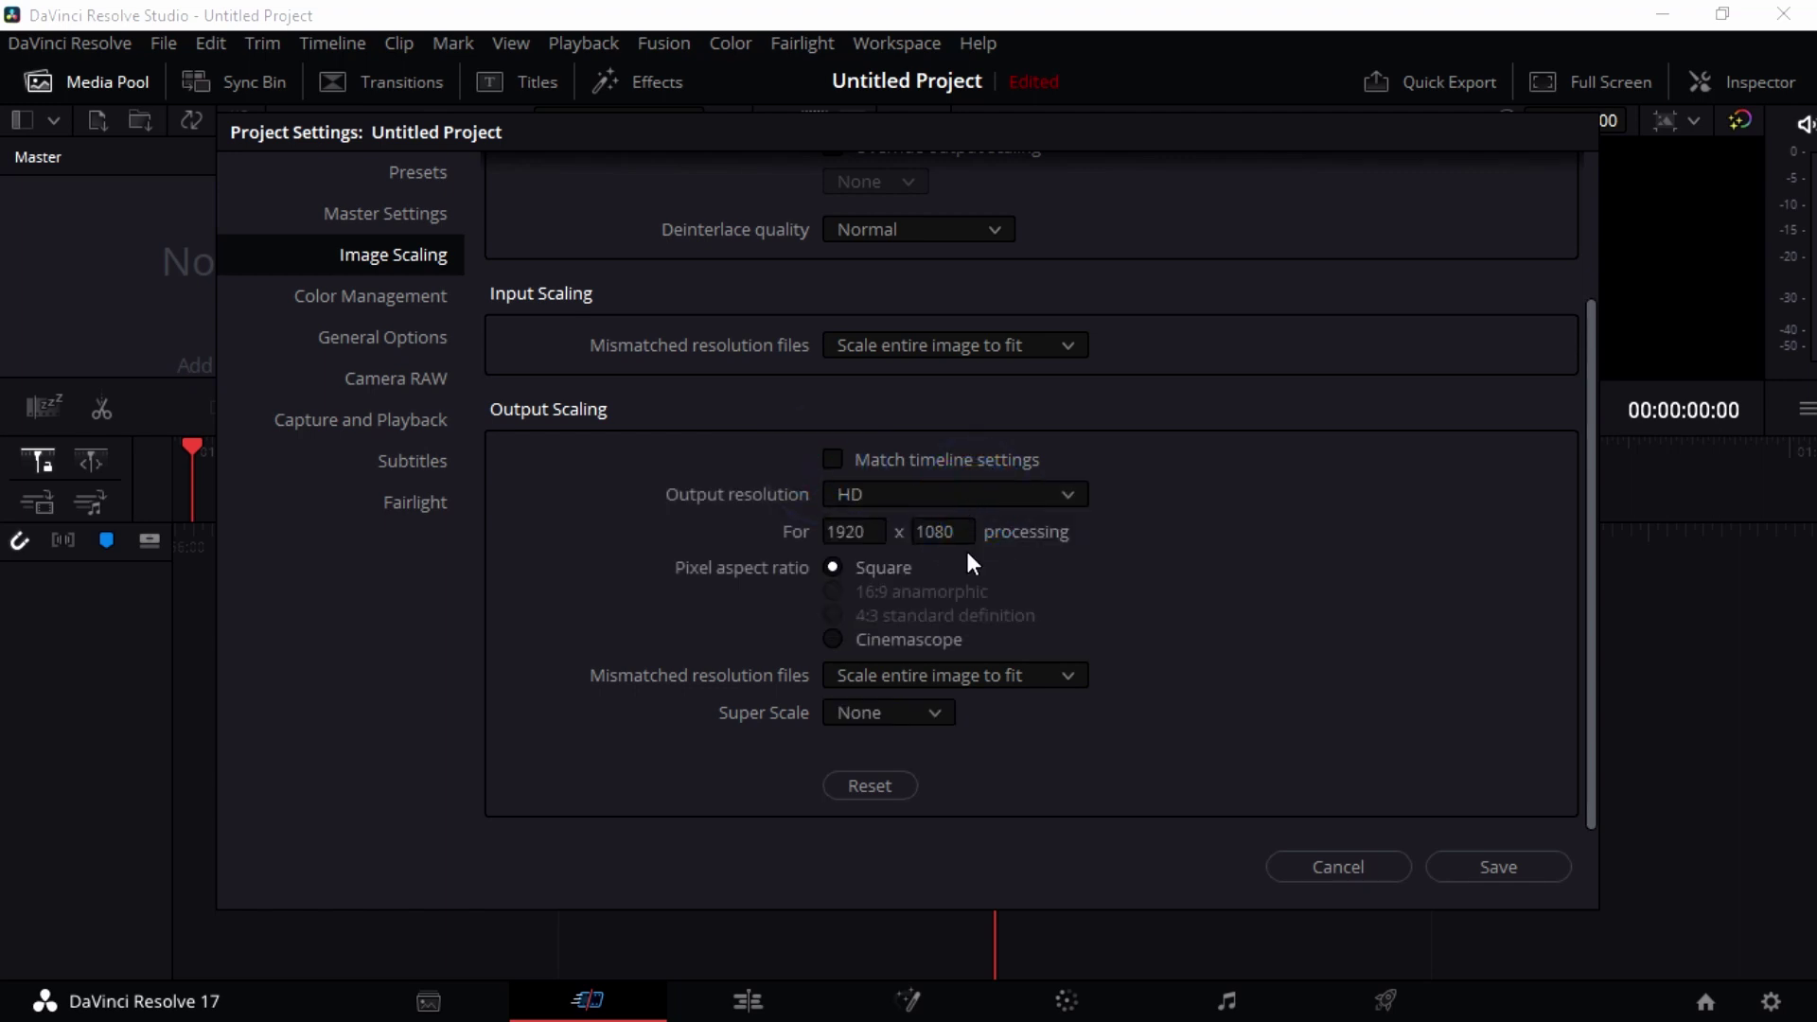
left_click(831, 458)
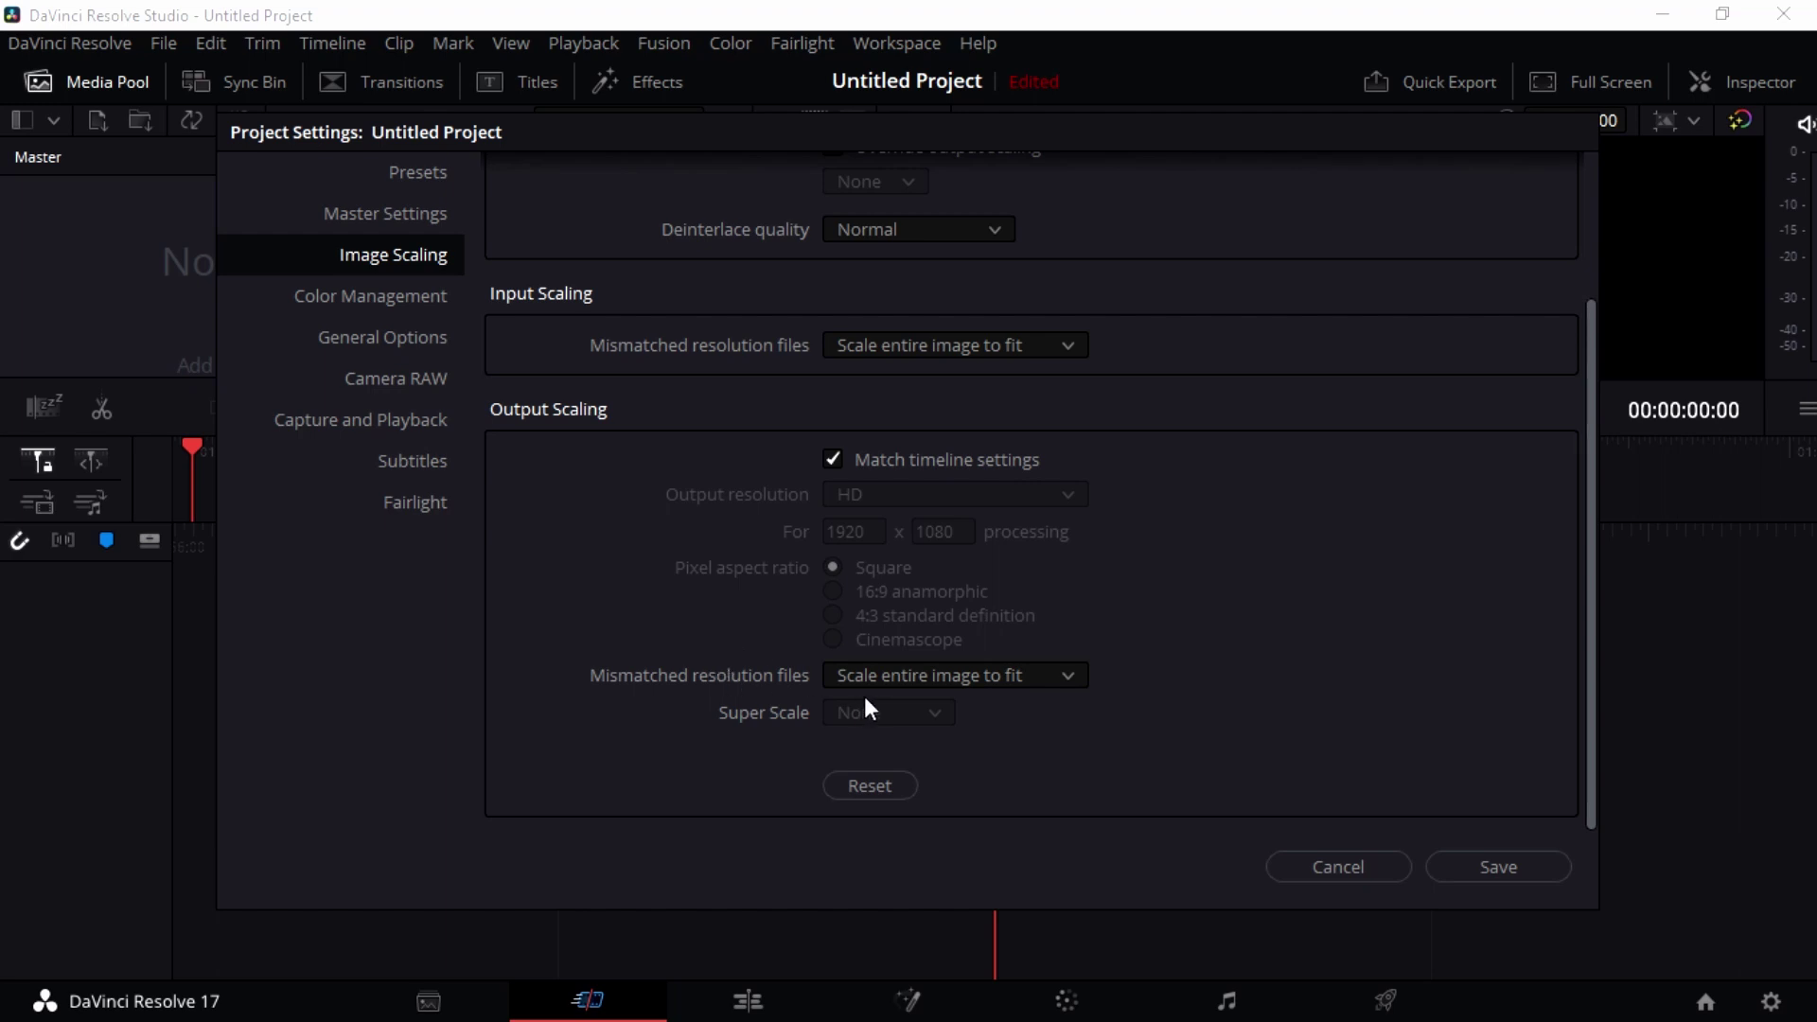
- Set Output Scaling's Mismatched resolution files to Stretch frame to all corners
scroll(1066, 672, "down", 1)
left_click(1066, 681)
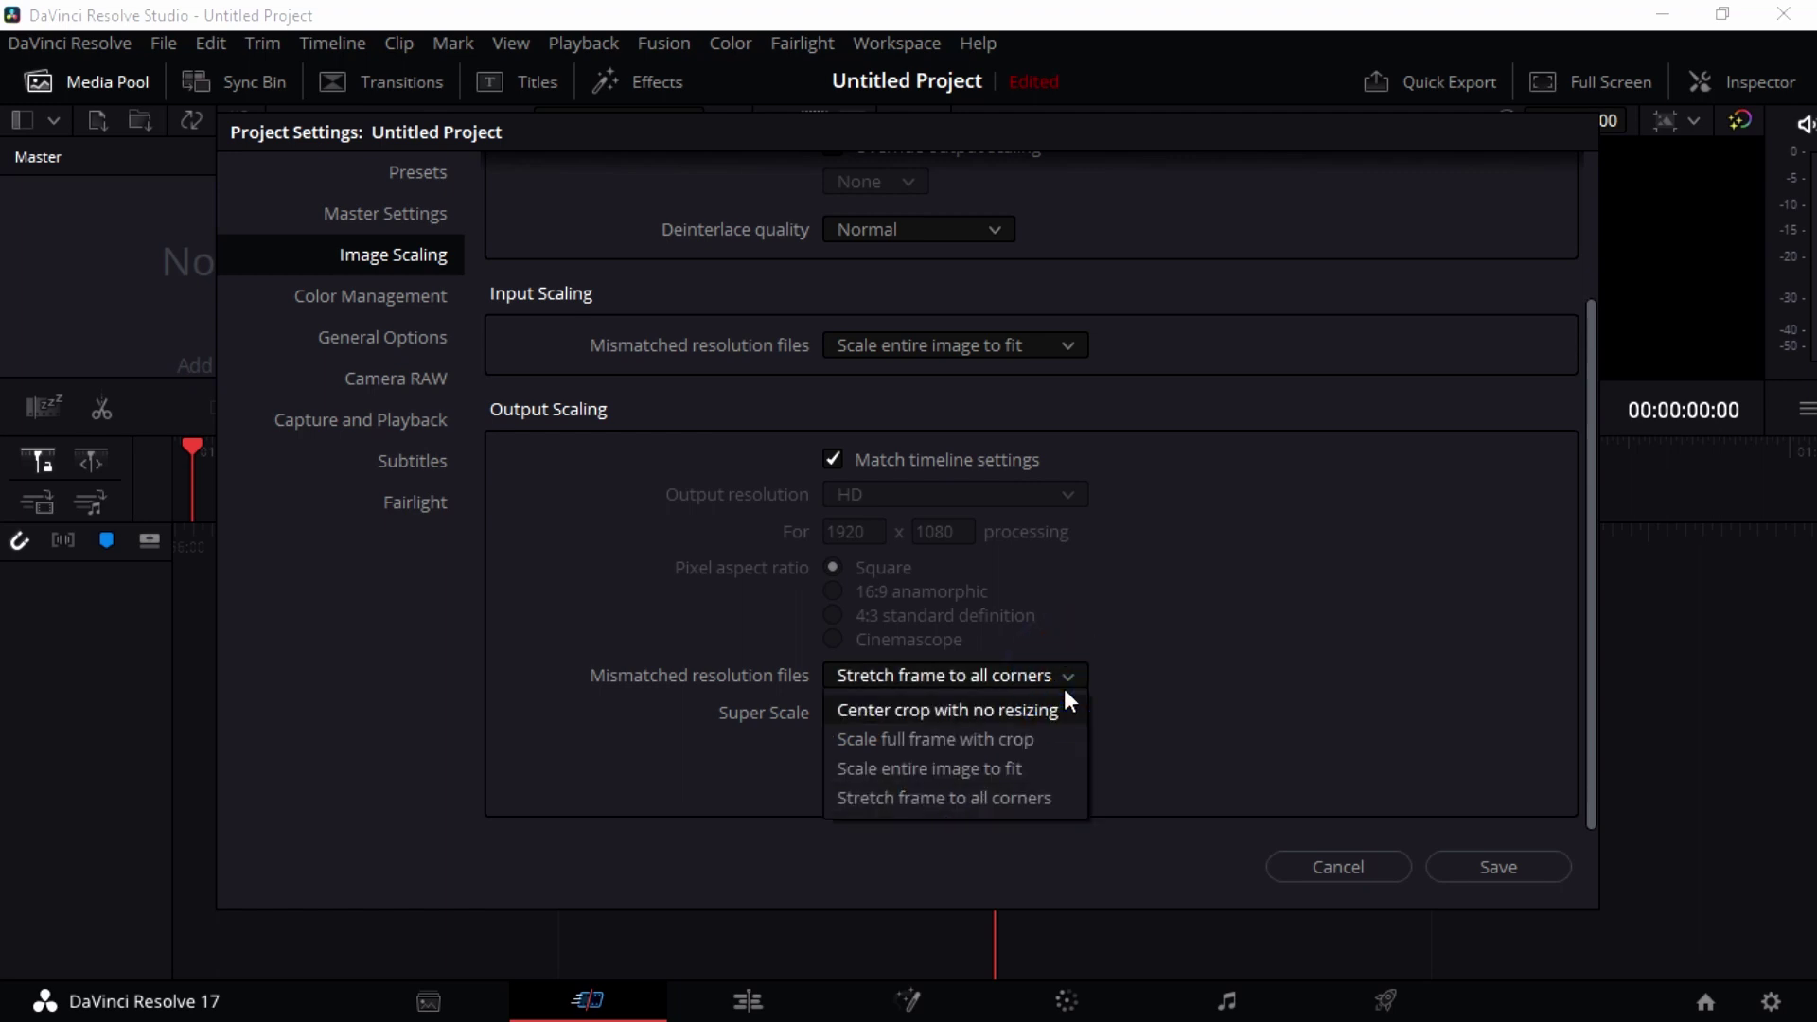
left_click(1114, 695)
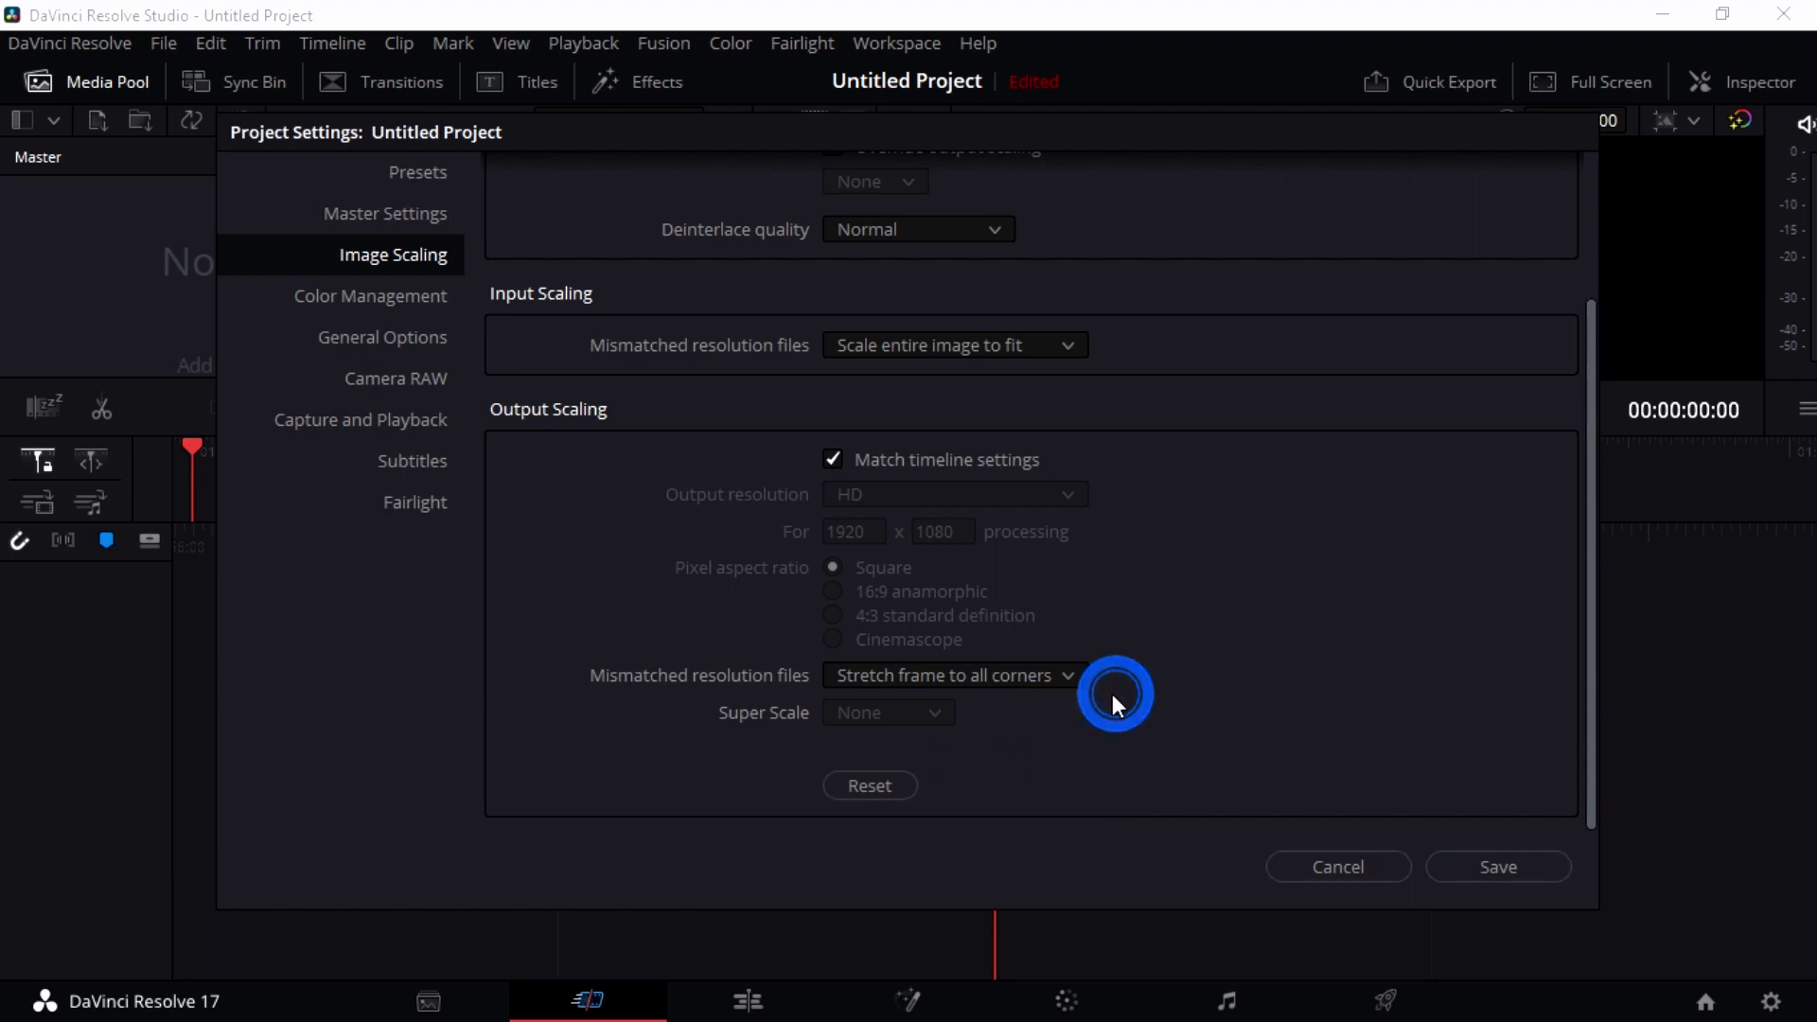